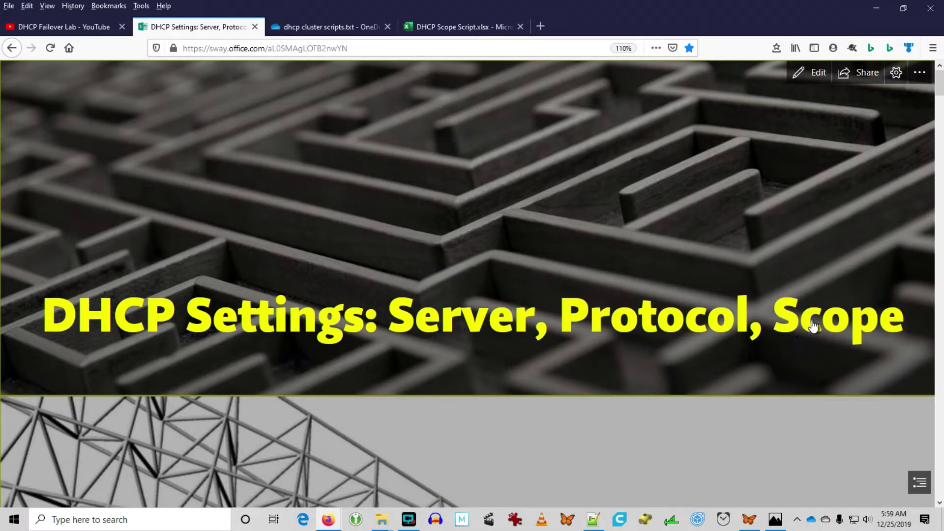
Review the DHCP MMC hierarchy section of the Sway presentation, enlarging its DHCP console screenshot and closing it again.
{"action": "scroll", "coordinate": [813, 326], "scroll_direction": "down", "scroll_amount": 5}
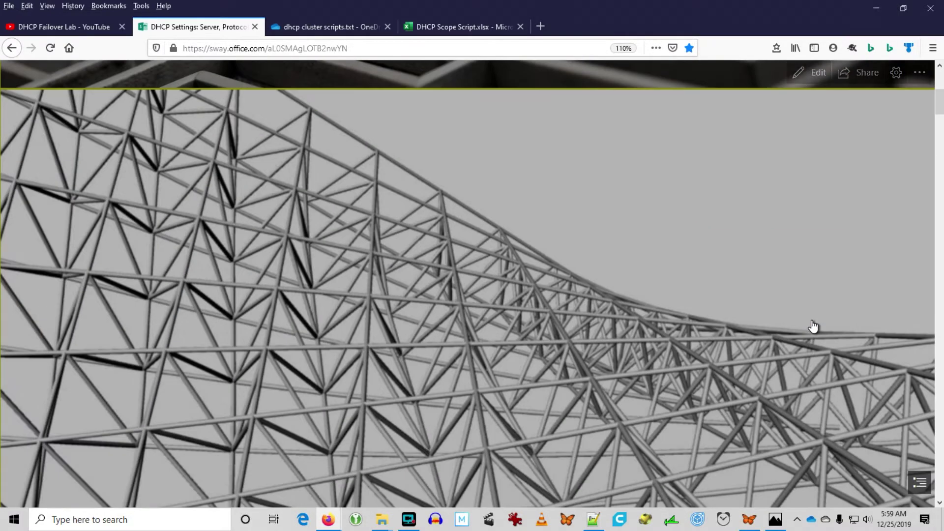
{"action": "scroll", "coordinate": [604, 325], "scroll_direction": "down", "scroll_amount": 3}
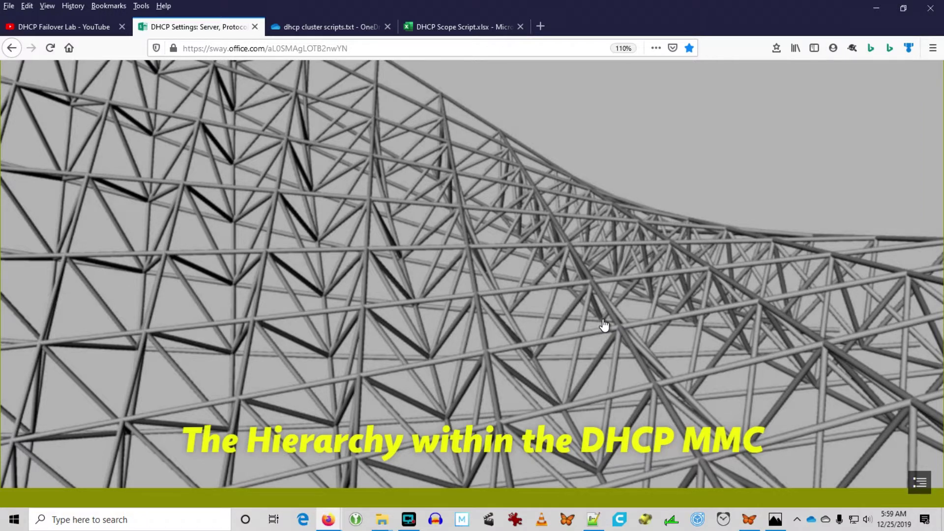
{"action": "scroll", "coordinate": [604, 325], "scroll_direction": "down", "scroll_amount": 3}
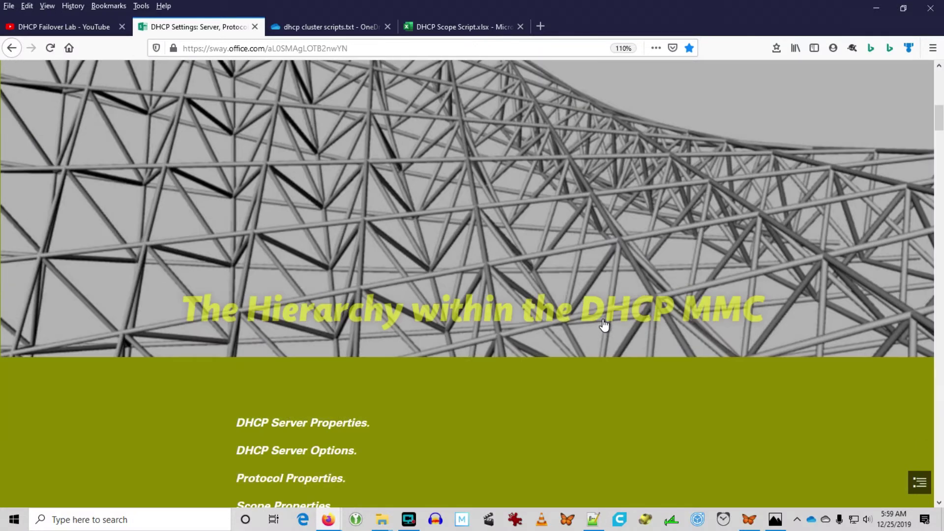
{"action": "scroll", "coordinate": [604, 325], "scroll_direction": "down", "scroll_amount": 3}
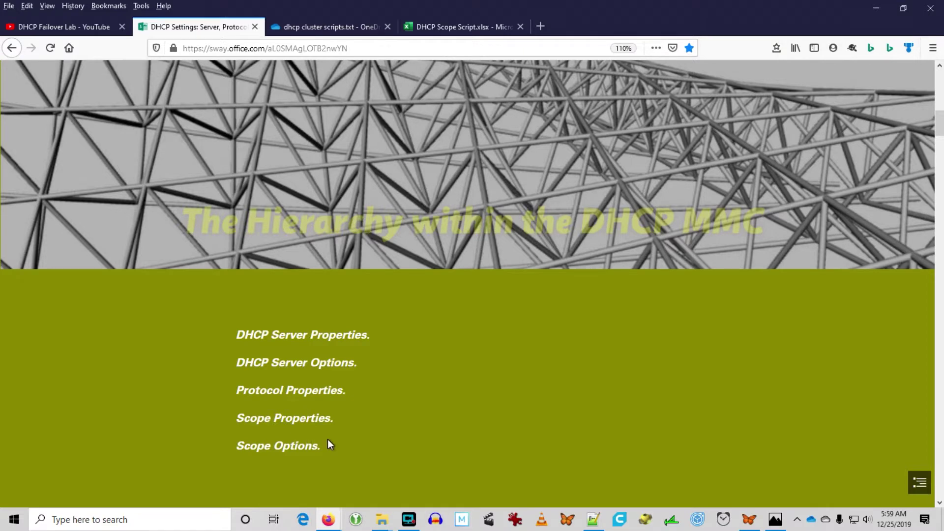
{"action": "scroll", "coordinate": [328, 441], "scroll_direction": "down", "scroll_amount": 3}
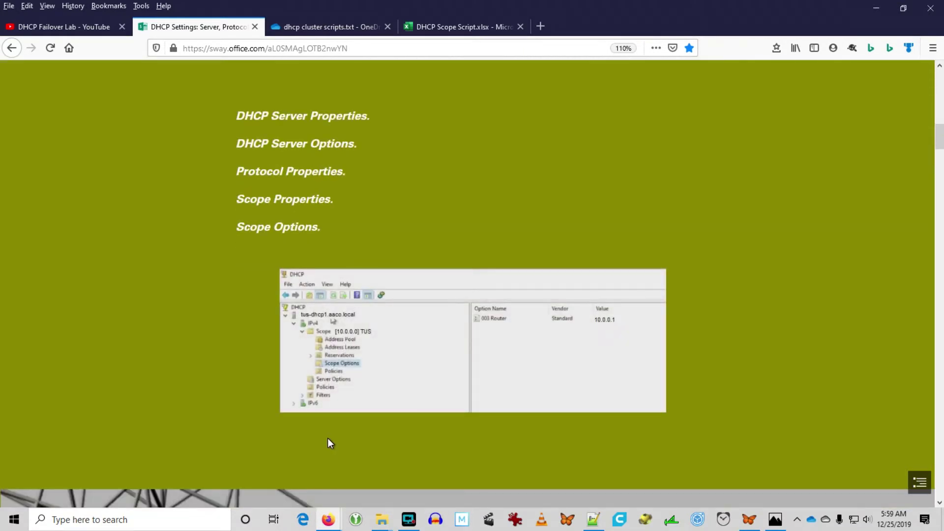
{"action": "left_click", "coordinate": [417, 386]}
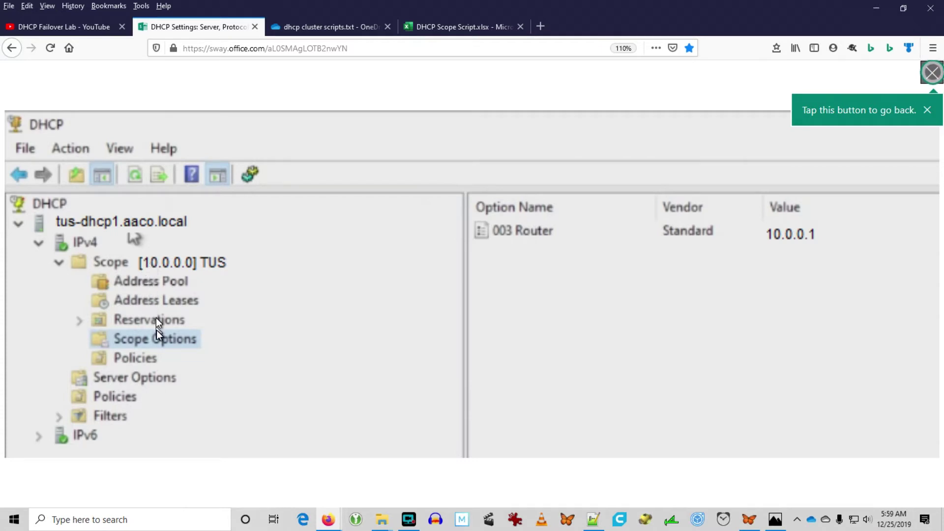
{"action": "left_click", "coordinate": [497, 276]}
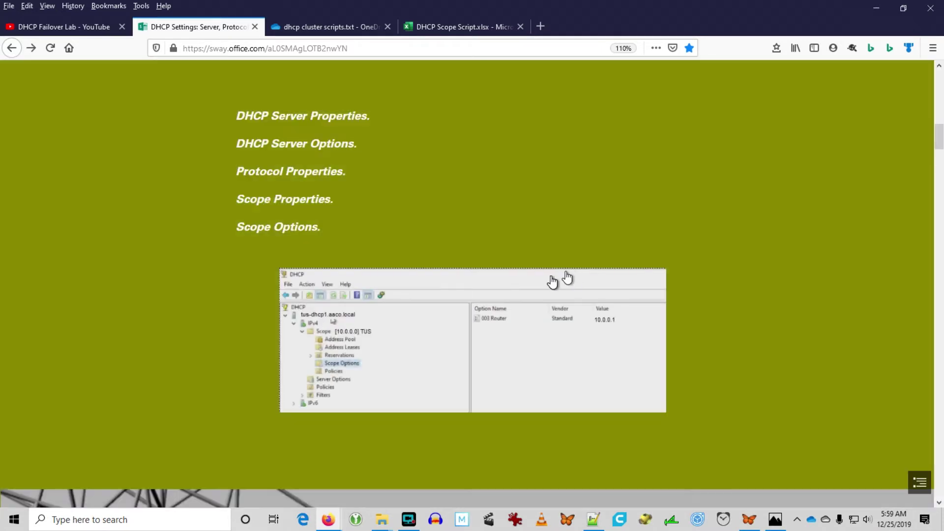
Read the Server Properties part of Server Settings, examining the DHCP database and backup paths.
{"action": "scroll", "coordinate": [552, 282], "scroll_direction": "down", "scroll_amount": 10}
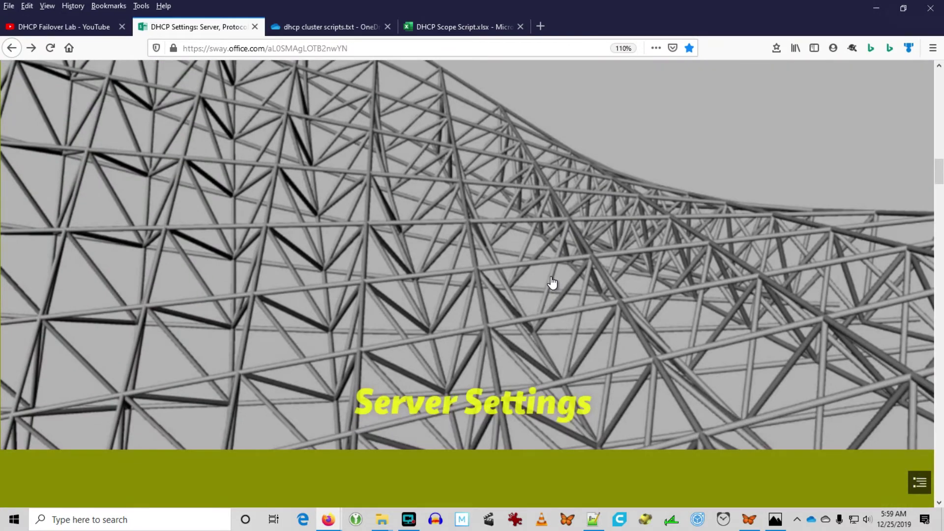
{"action": "scroll", "coordinate": [552, 282], "scroll_direction": "down", "scroll_amount": 3}
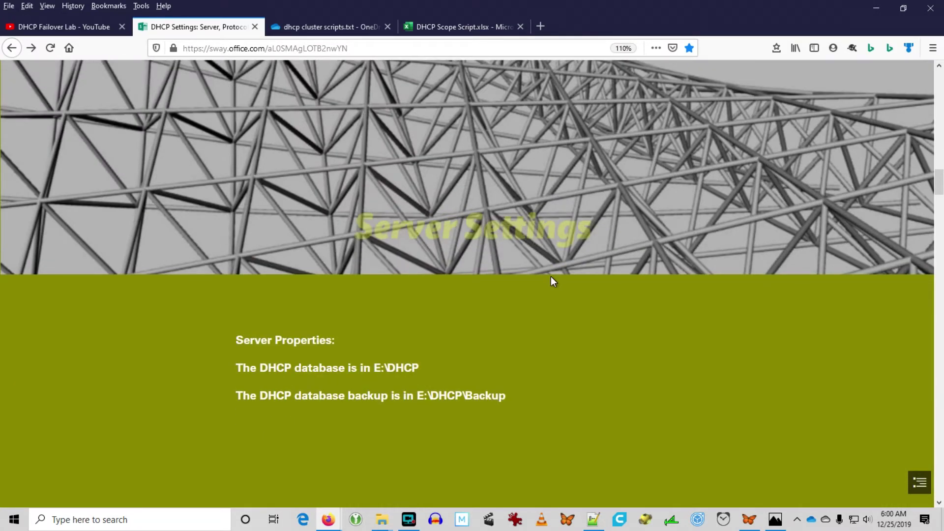
{"action": "scroll", "coordinate": [550, 276], "scroll_direction": "down", "scroll_amount": 4}
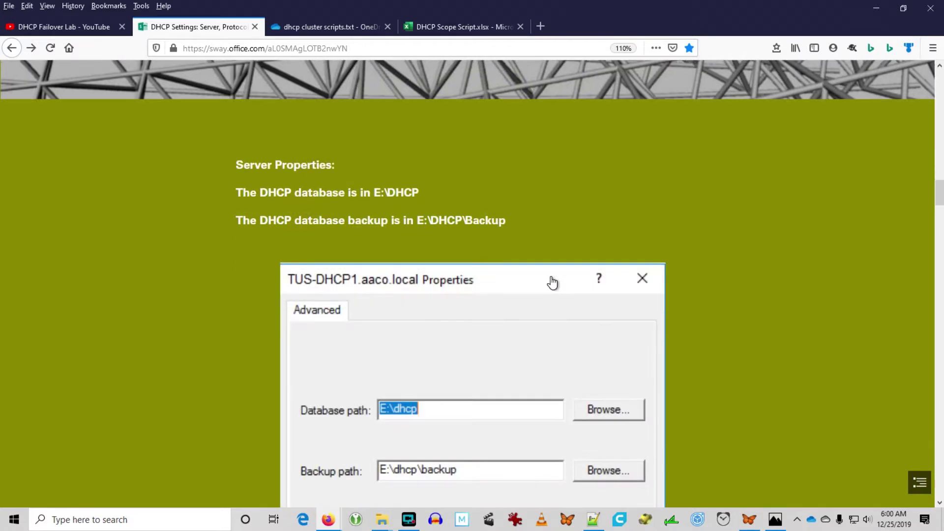
{"action": "scroll", "coordinate": [552, 282], "scroll_direction": "down", "scroll_amount": 2}
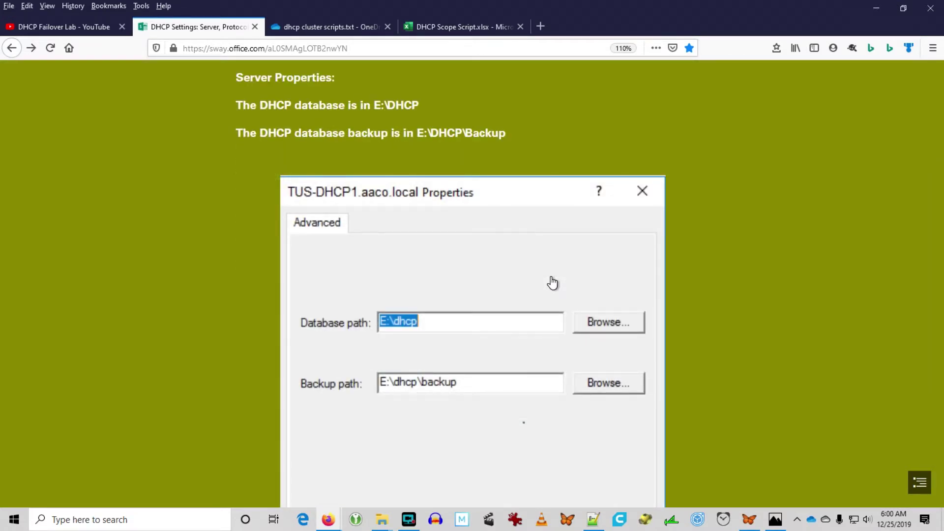
{"action": "scroll", "coordinate": [552, 283], "scroll_direction": "down", "scroll_amount": 4}
{"action": "scroll", "coordinate": [552, 282], "scroll_direction": "down", "scroll_amount": 2}
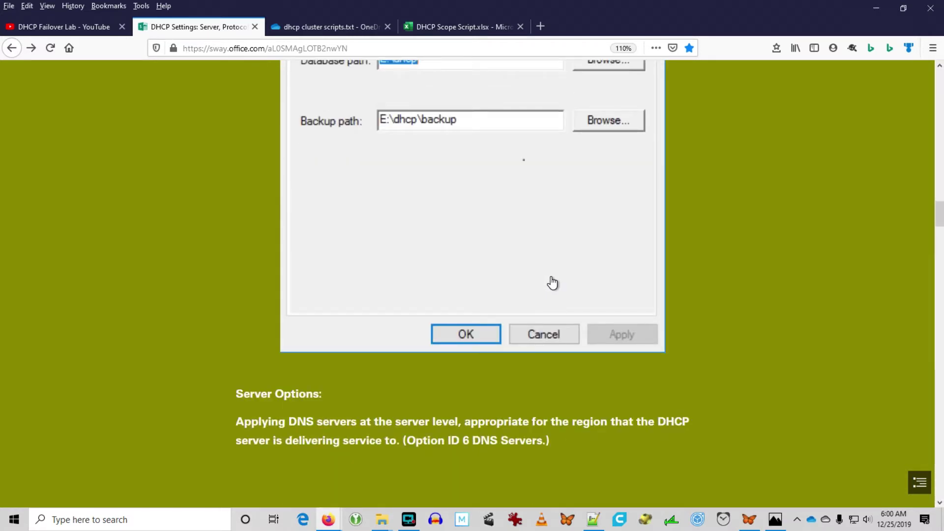
Examine the Server Options part on DNS servers, enlarging its DHCP console screenshot and closing it again.
{"action": "scroll", "coordinate": [286, 435], "scroll_direction": "down", "scroll_amount": 1}
{"action": "scroll", "coordinate": [286, 435], "scroll_direction": "down", "scroll_amount": 1}
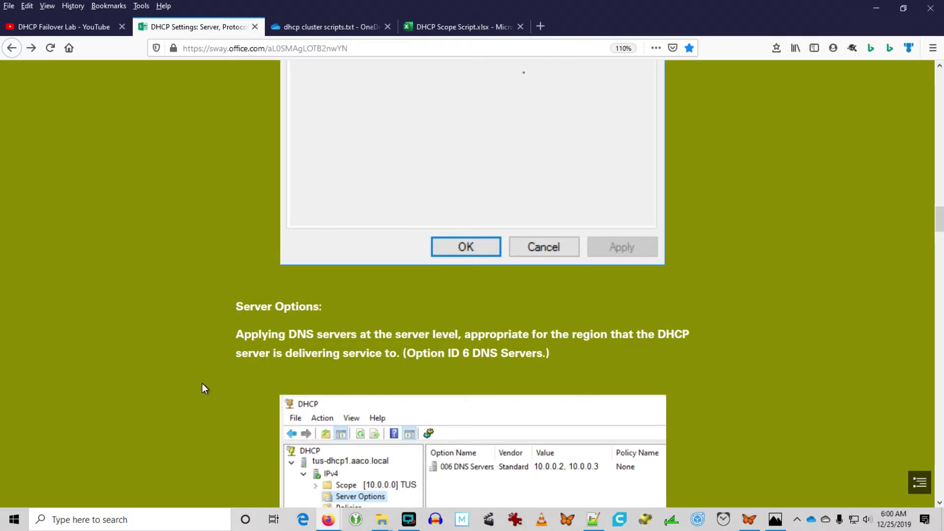
{"action": "scroll", "coordinate": [203, 386], "scroll_direction": "down", "scroll_amount": 1}
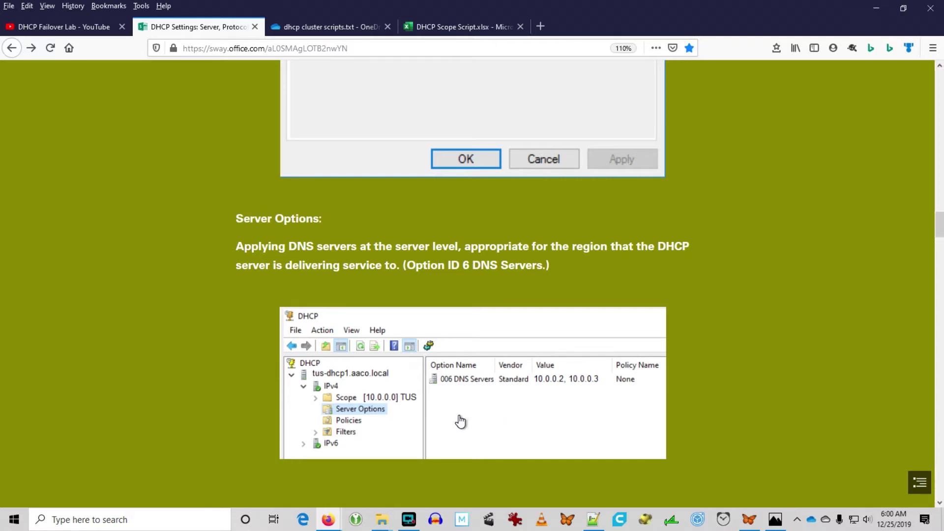
{"action": "scroll", "coordinate": [728, 421], "scroll_direction": "down", "scroll_amount": 1}
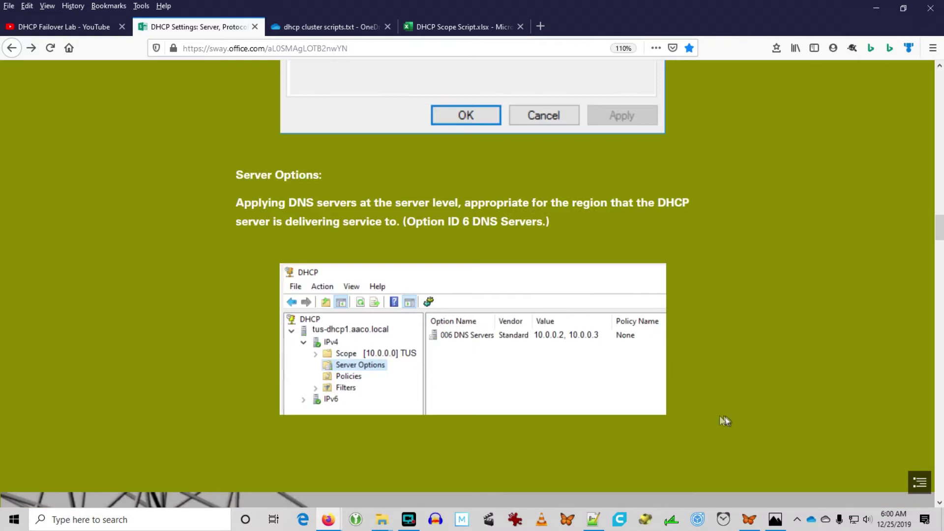
{"action": "left_click", "coordinate": [633, 407]}
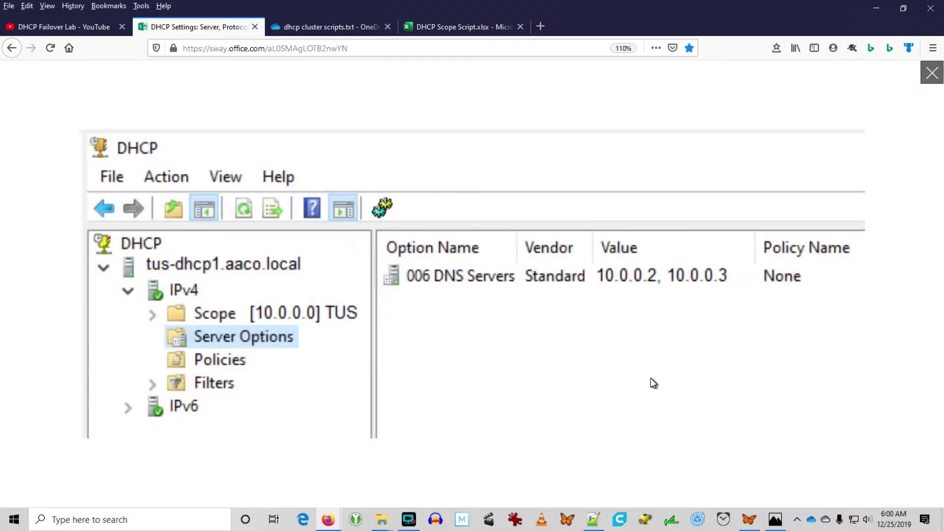
{"action": "key", "text": "Escape"}
Read the IPv4 Settings section on client DNS registration and examine the DNS options in its IPv4 Properties screenshot.
{"action": "scroll", "coordinate": [656, 379], "scroll_direction": "down", "scroll_amount": 6}
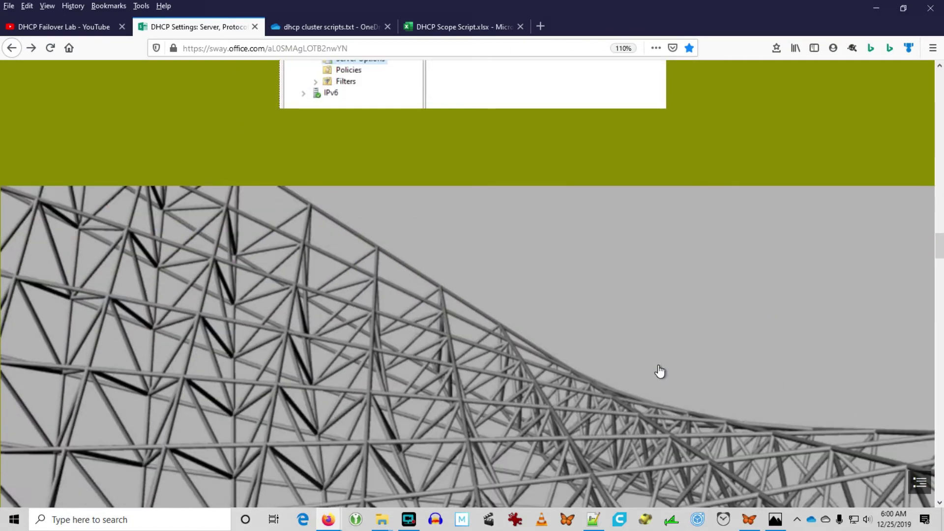
{"action": "scroll", "coordinate": [660, 371], "scroll_direction": "down", "scroll_amount": 4}
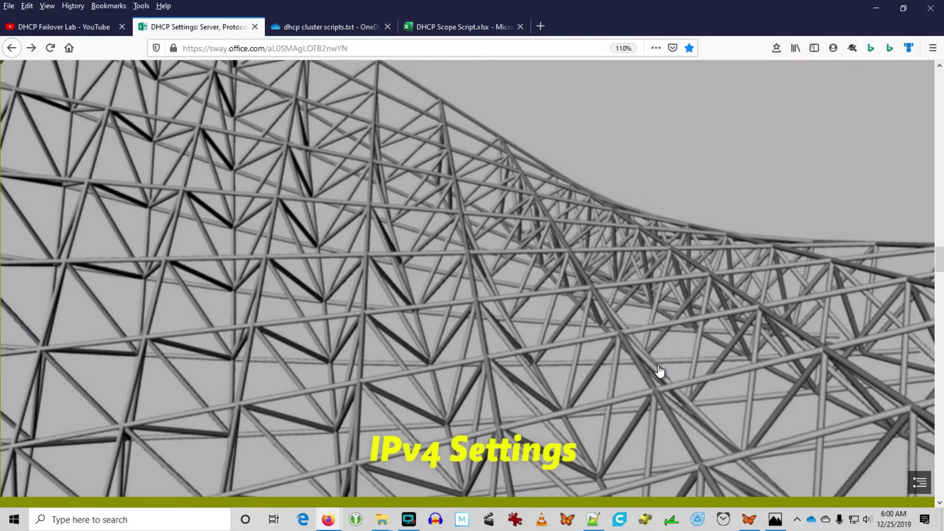
{"action": "scroll", "coordinate": [659, 371], "scroll_direction": "down", "scroll_amount": 2}
{"action": "scroll", "coordinate": [659, 371], "scroll_direction": "down", "scroll_amount": 4}
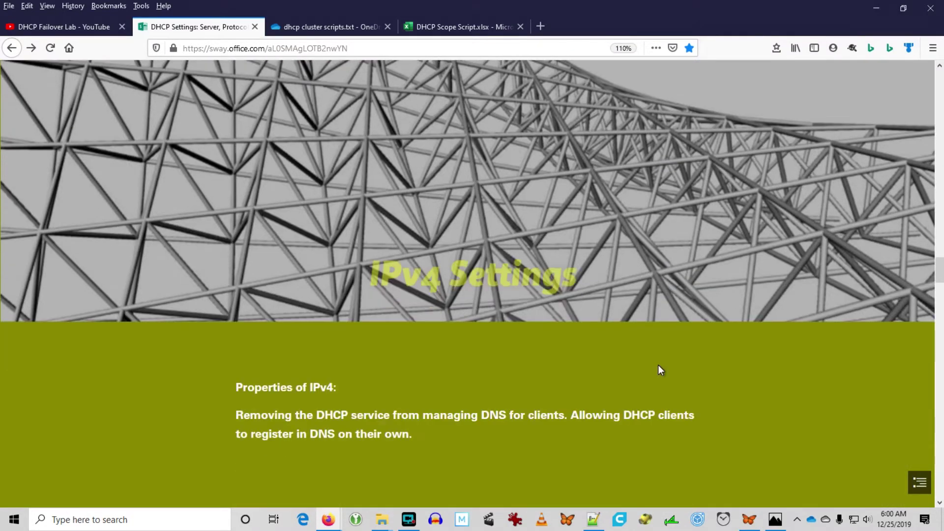
{"action": "scroll", "coordinate": [660, 372], "scroll_direction": "down", "scroll_amount": 2}
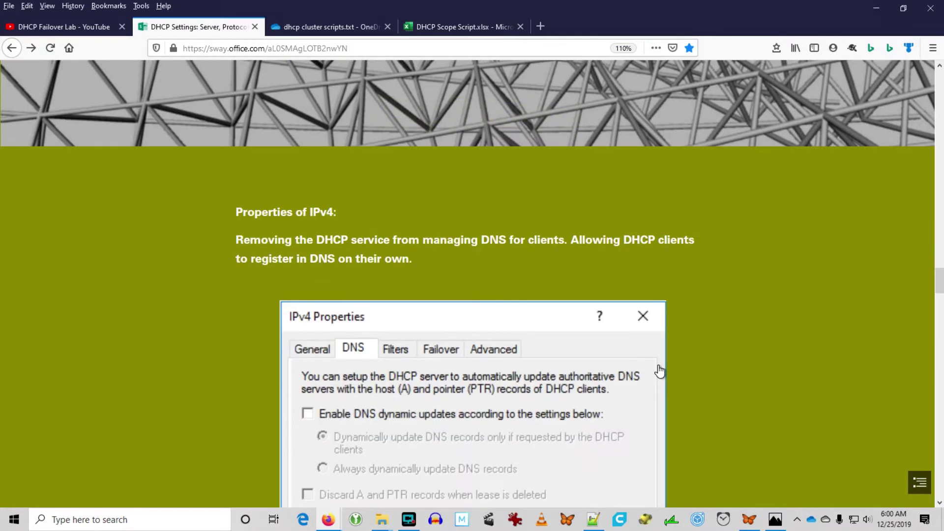
{"action": "scroll", "coordinate": [660, 371], "scroll_direction": "down", "scroll_amount": 3}
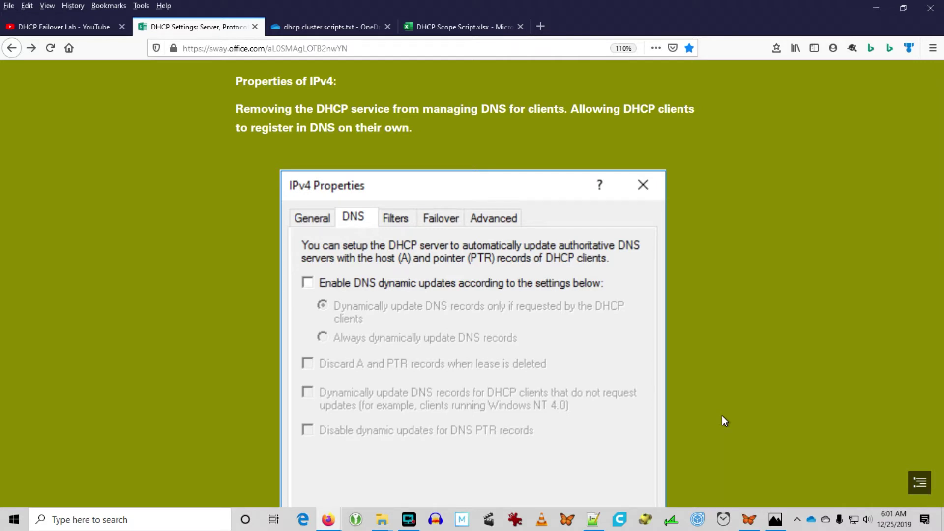
Examine the IPv4 failover configuration, including the partner server, mode and failover relationship parameters.
{"action": "scroll", "coordinate": [721, 417], "scroll_direction": "down", "scroll_amount": 5}
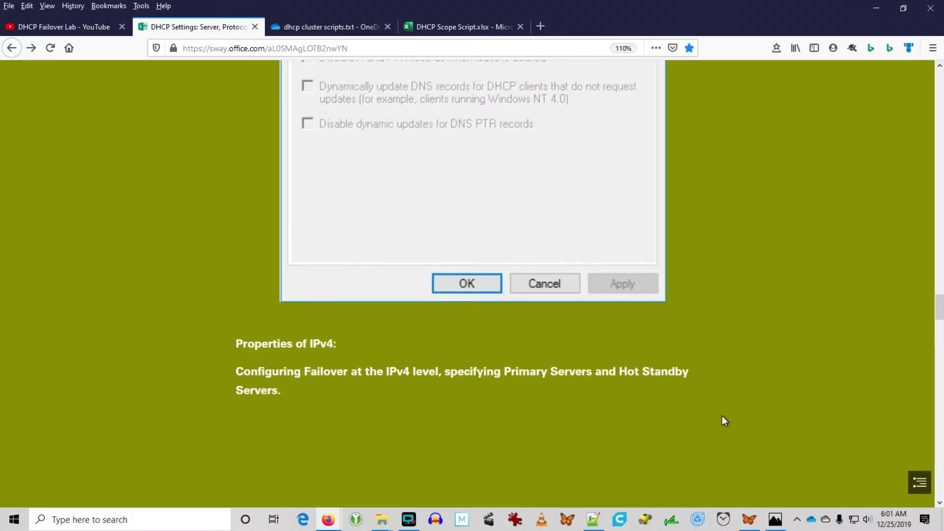
{"action": "scroll", "coordinate": [723, 418], "scroll_direction": "down", "scroll_amount": 3}
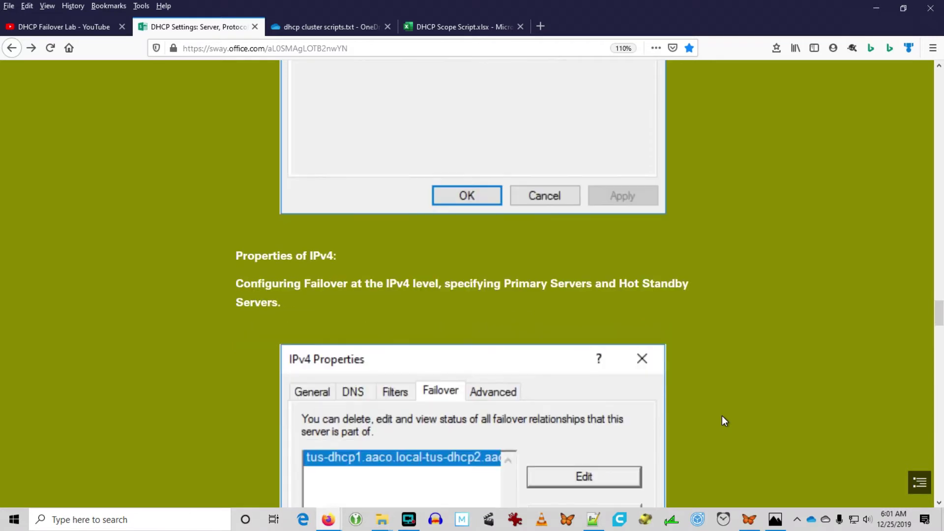
{"action": "scroll", "coordinate": [721, 417], "scroll_direction": "down", "scroll_amount": 3}
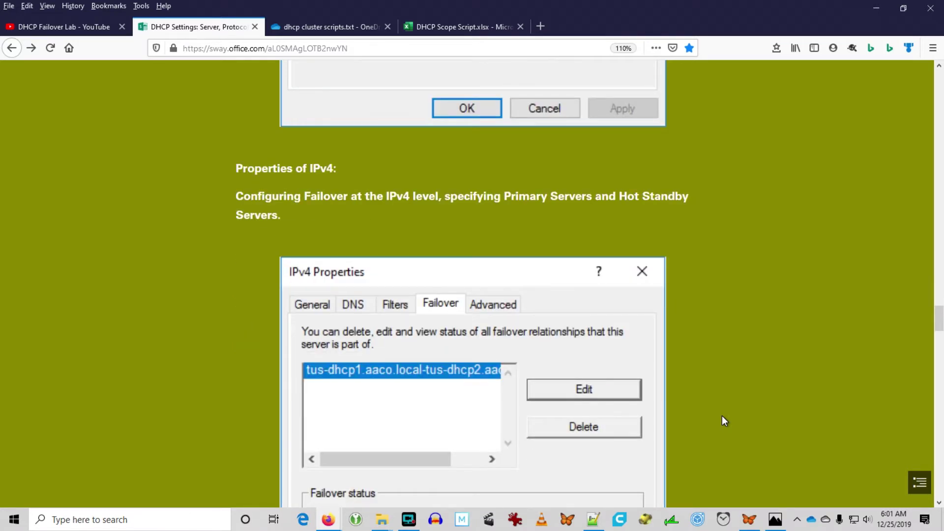
{"action": "scroll", "coordinate": [722, 417], "scroll_direction": "down", "scroll_amount": 4}
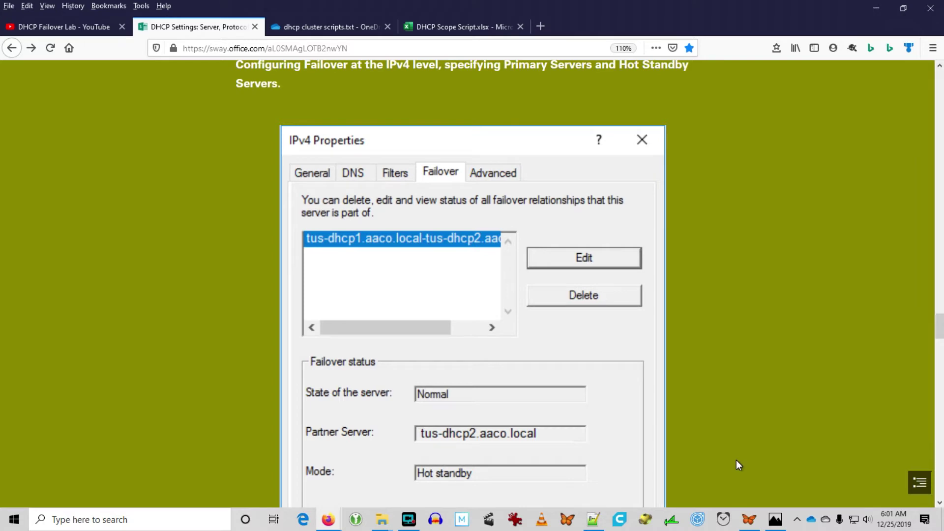
{"action": "scroll", "coordinate": [736, 461], "scroll_direction": "down", "scroll_amount": 12}
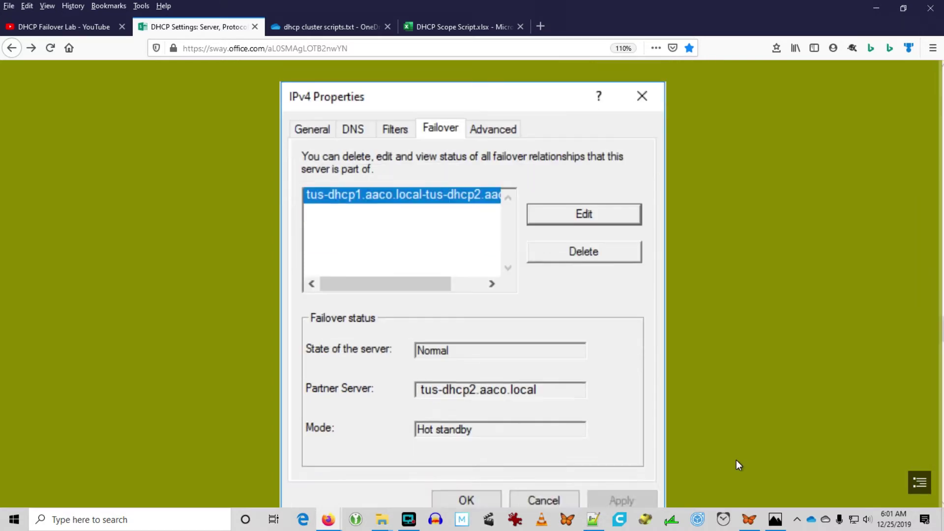
{"action": "scroll", "coordinate": [736, 462], "scroll_direction": "down", "scroll_amount": 4}
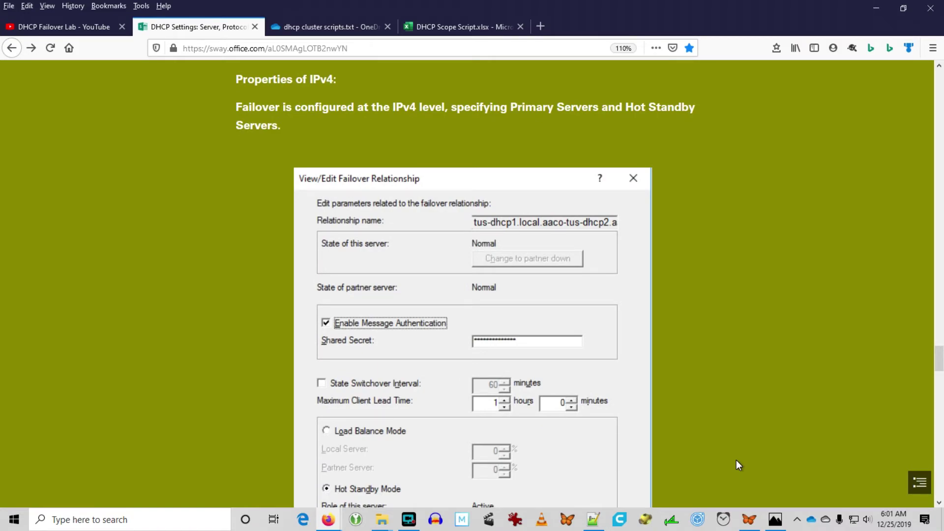
{"action": "scroll", "coordinate": [736, 461], "scroll_direction": "down", "scroll_amount": 5}
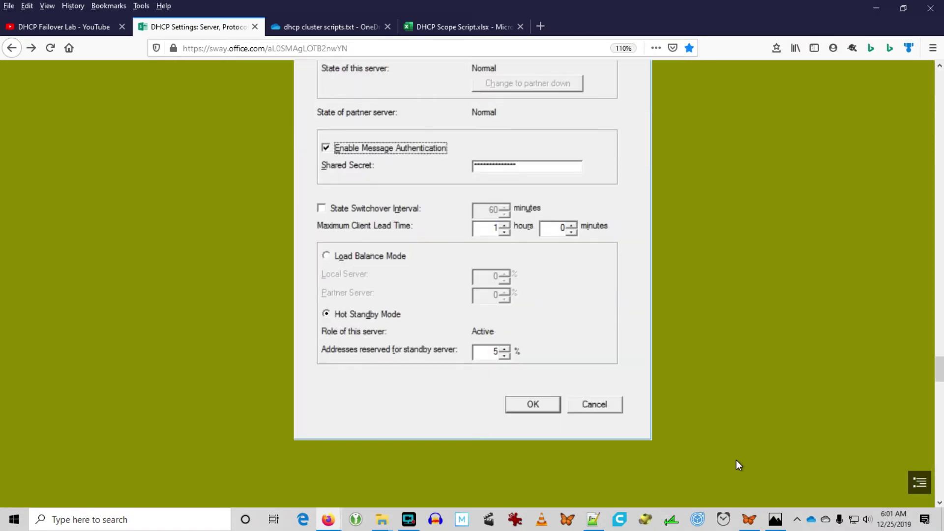
Read the Scope Settings text on scope ranges, lease period, name and description fields, and failover.
{"action": "scroll", "coordinate": [736, 461], "scroll_direction": "down", "scroll_amount": 12}
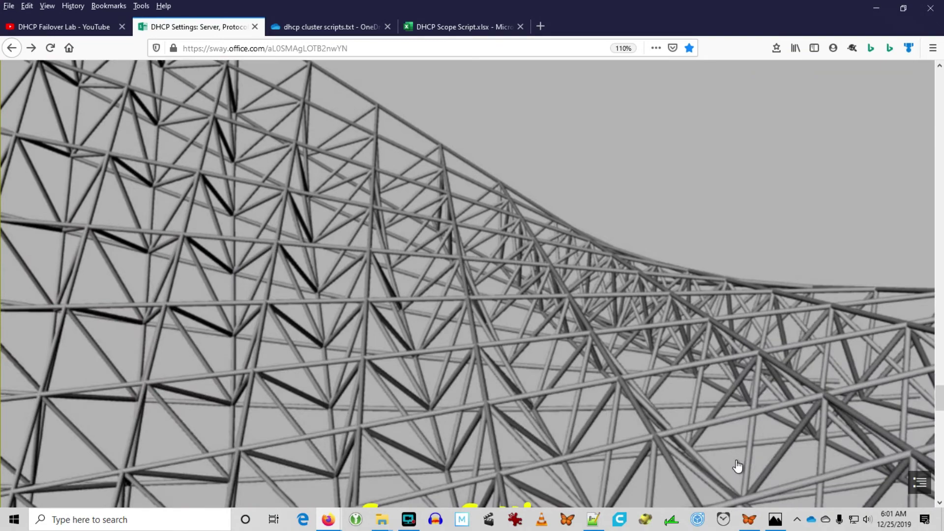
{"action": "scroll", "coordinate": [738, 467], "scroll_direction": "down", "scroll_amount": 3}
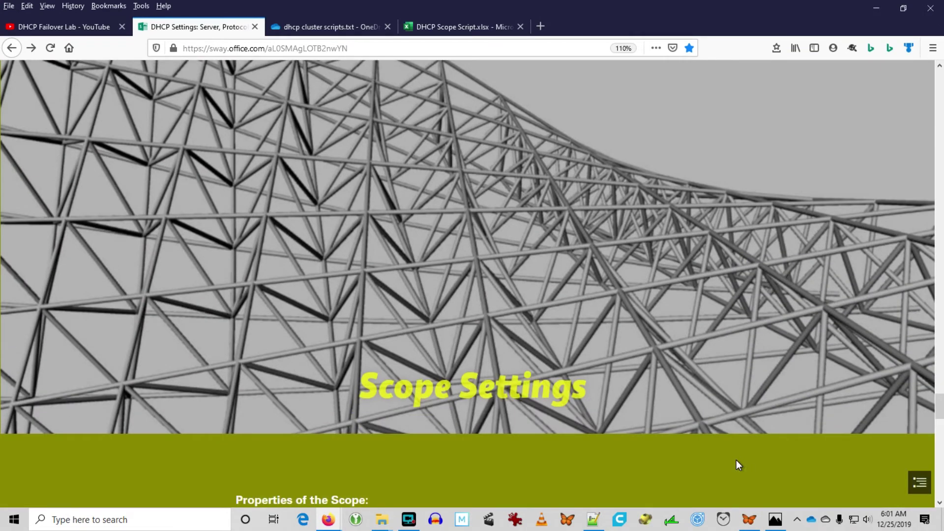
{"action": "scroll", "coordinate": [739, 465], "scroll_direction": "down", "scroll_amount": 3}
{"action": "scroll", "coordinate": [736, 461], "scroll_direction": "down", "scroll_amount": 1}
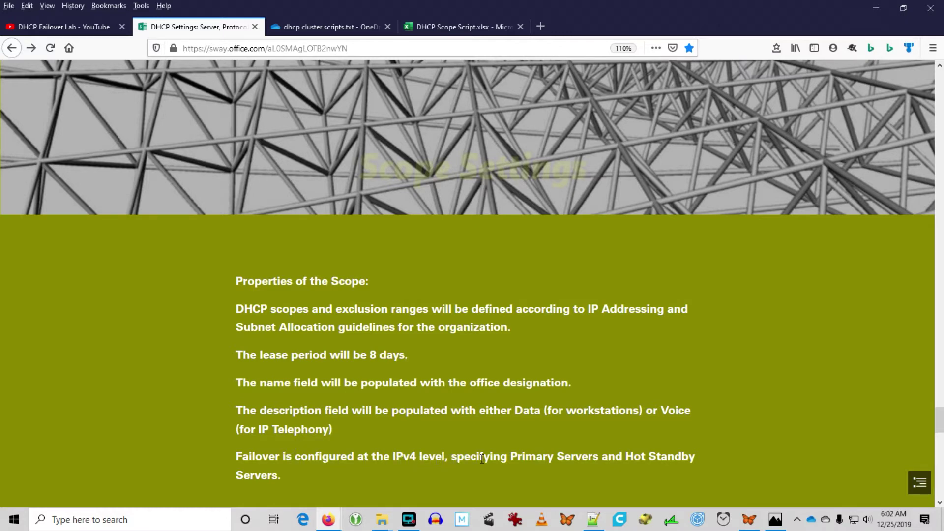
{"action": "scroll", "coordinate": [482, 459], "scroll_direction": "down", "scroll_amount": 2}
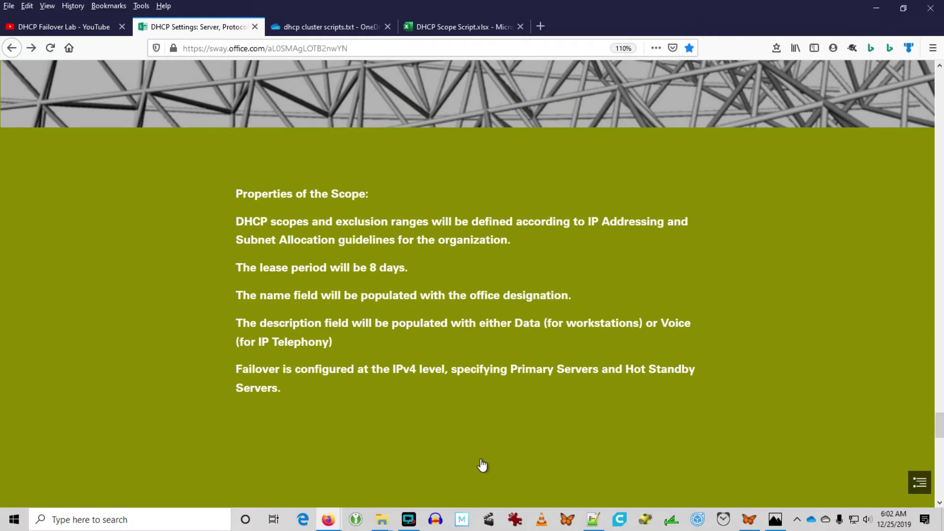
{"action": "scroll", "coordinate": [482, 464], "scroll_direction": "down", "scroll_amount": 1}
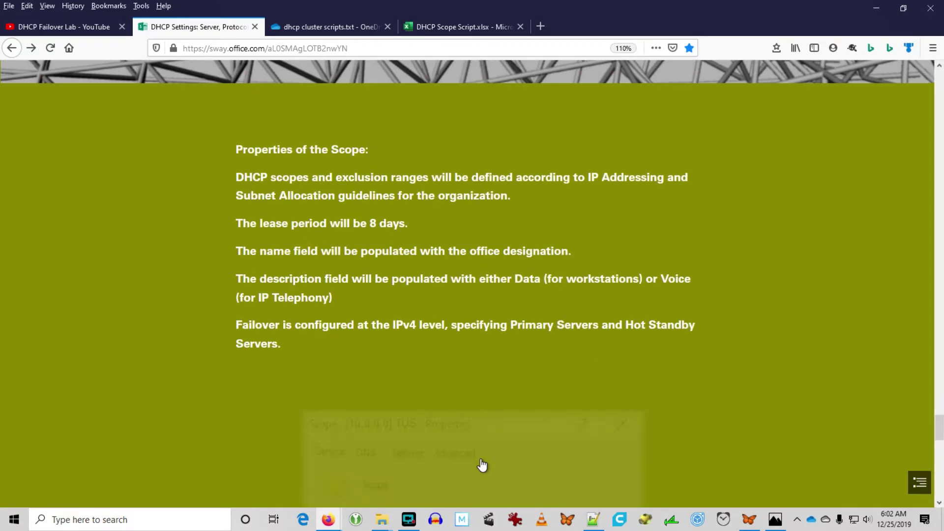
Examine the scope's General properties screenshot, covering its name, IP address range, lease duration and description.
{"action": "scroll", "coordinate": [481, 465], "scroll_direction": "down", "scroll_amount": 1}
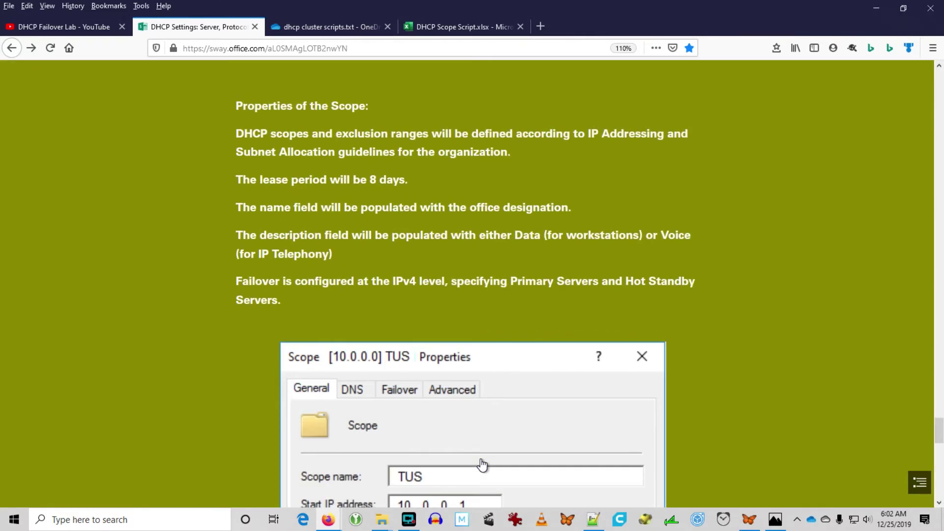
{"action": "scroll", "coordinate": [482, 464], "scroll_direction": "down", "scroll_amount": 3}
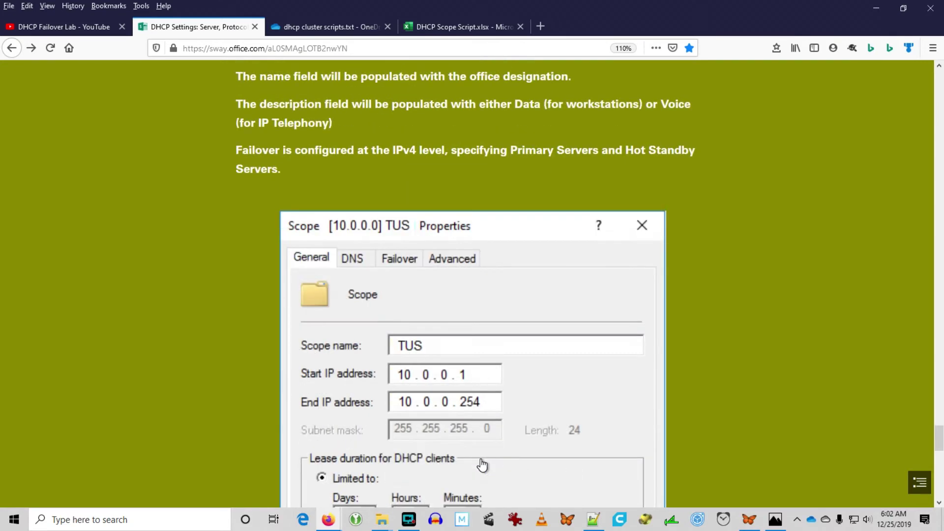
{"action": "scroll", "coordinate": [482, 464], "scroll_direction": "down", "scroll_amount": 1}
{"action": "scroll", "coordinate": [482, 465], "scroll_direction": "down", "scroll_amount": 2}
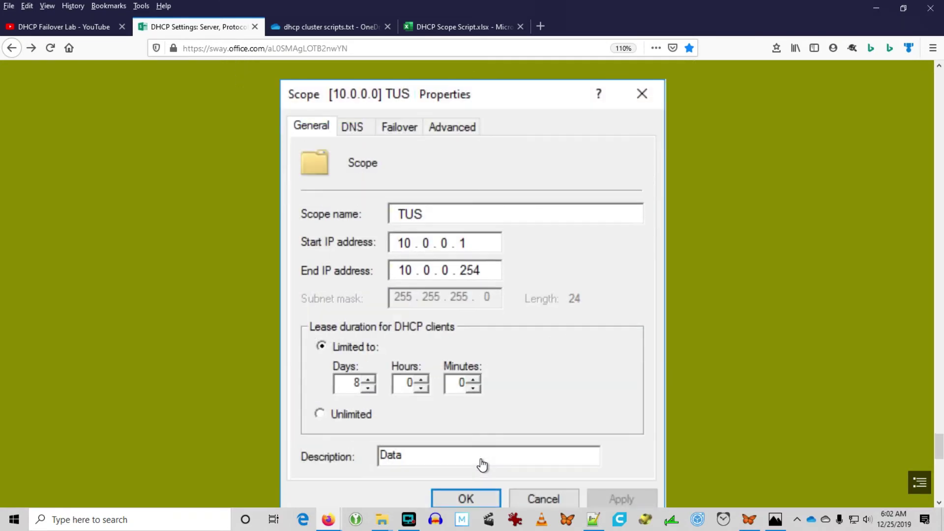
{"action": "scroll", "coordinate": [482, 465], "scroll_direction": "down", "scroll_amount": 1}
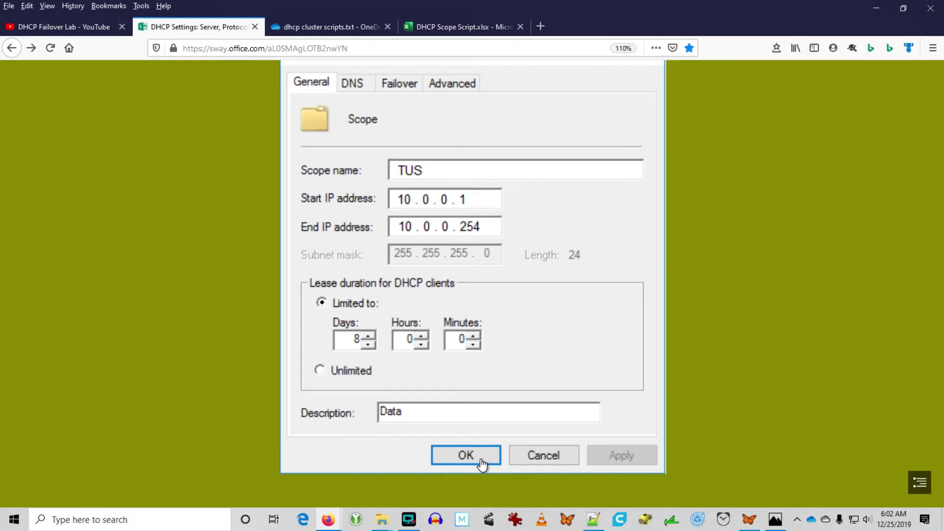
Read the scope option notes on router, NetBIOS node type and DNS, enlarging the Scope Options screenshot and closing it again.
{"action": "scroll", "coordinate": [482, 465], "scroll_direction": "down", "scroll_amount": 3}
{"action": "scroll", "coordinate": [481, 458], "scroll_direction": "down", "scroll_amount": 4}
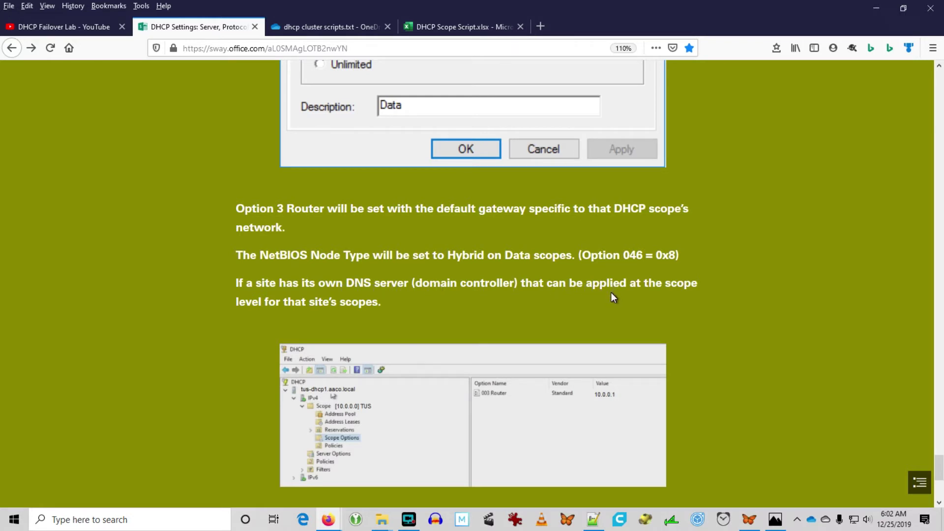
{"action": "left_click", "coordinate": [559, 448]}
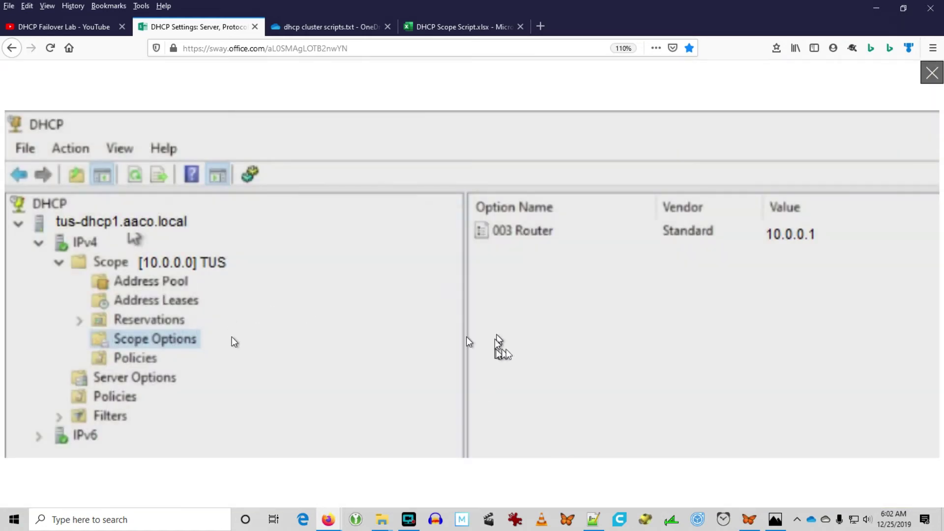
{"action": "left_click", "coordinate": [584, 351]}
{"action": "scroll", "coordinate": [598, 362], "scroll_direction": "down", "scroll_amount": 5}
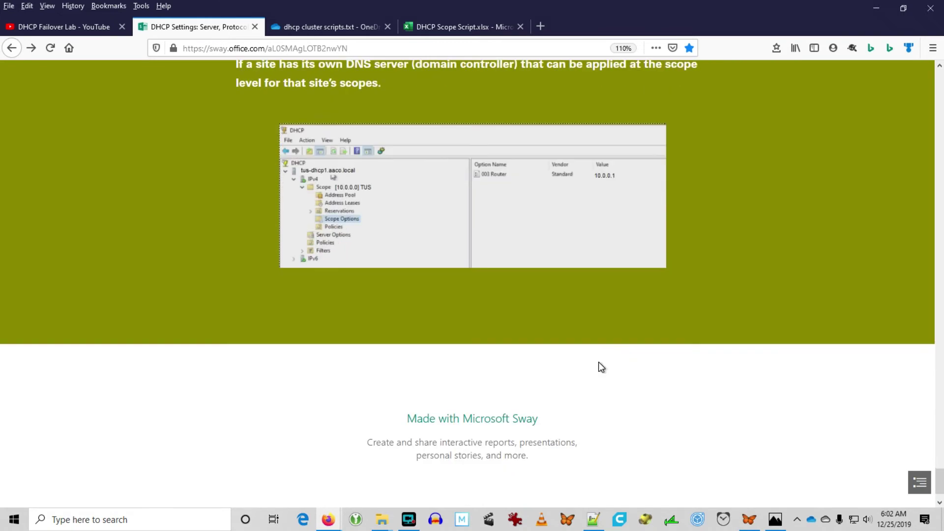
View dhcp cluster scripts.txt, check the DHCP Failover Lab video page, and return to the script file.
{"action": "left_click", "coordinate": [355, 28]}
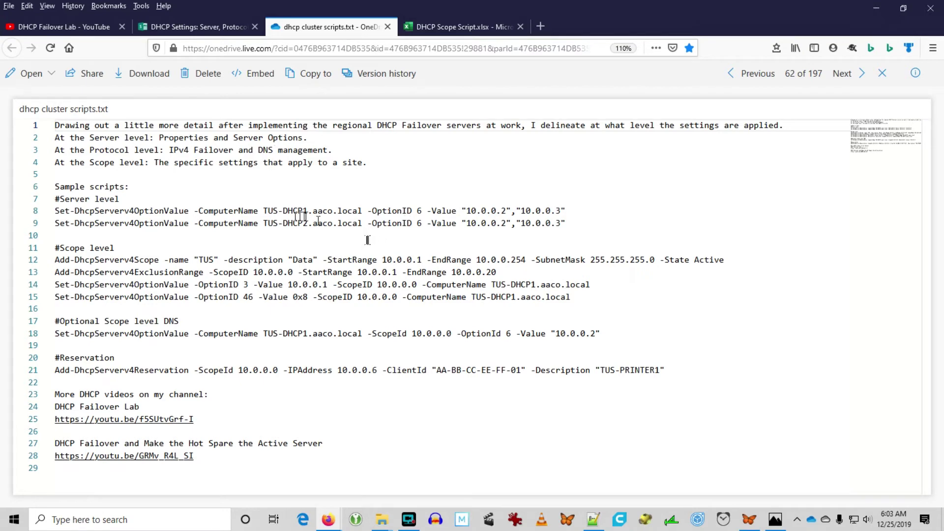
{"action": "left_click", "coordinate": [103, 28]}
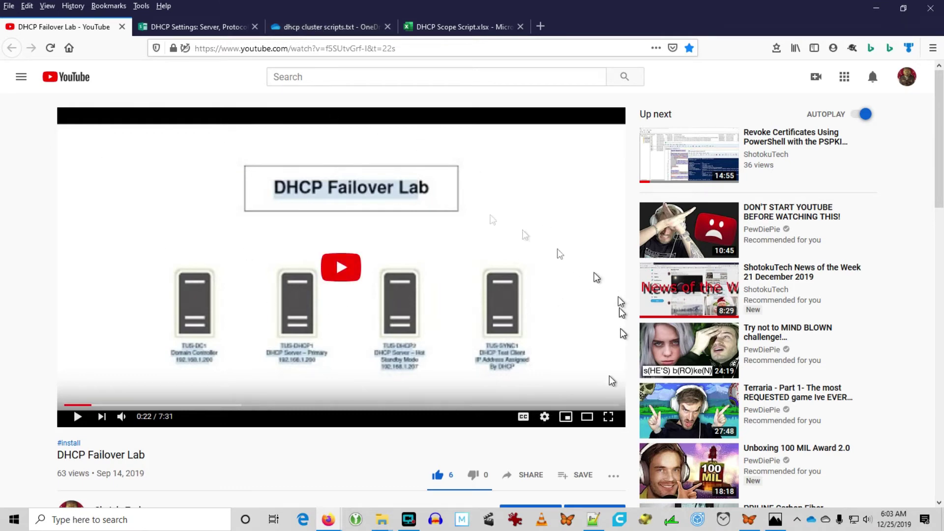
{"action": "left_click", "coordinate": [322, 28]}
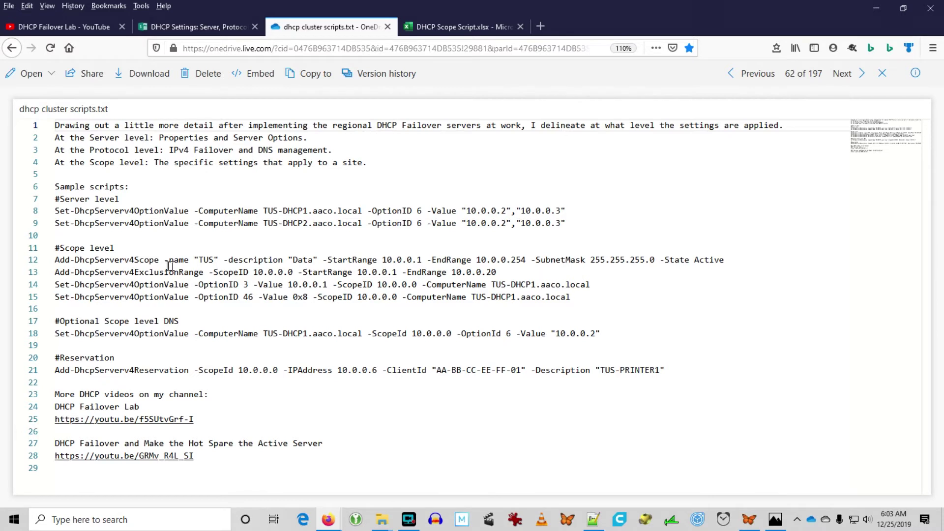
Highlight the scope-level, optional scope DNS and reservation commands in the sample scripts to review them.
{"action": "left_click_drag", "start_coordinate": [72, 264], "coordinate": [379, 315]}
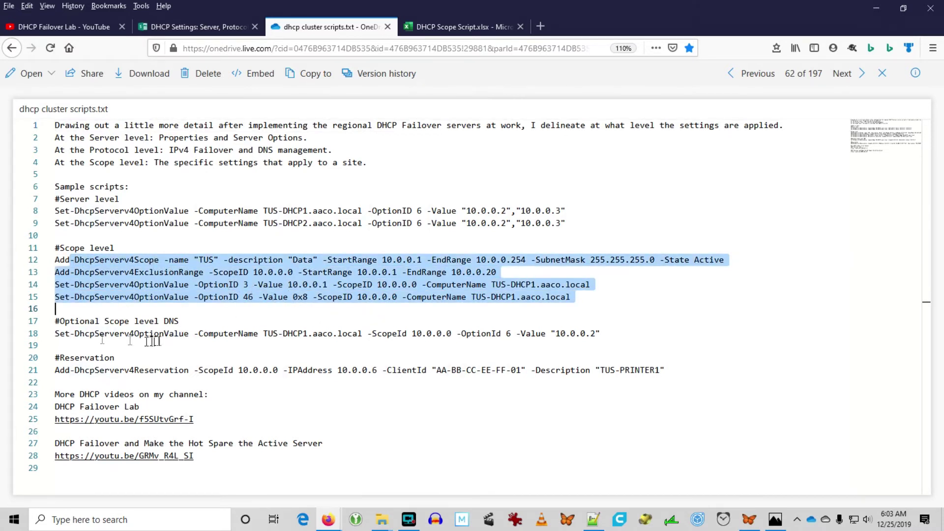
{"action": "left_click", "coordinate": [82, 334]}
{"action": "left_click_drag", "start_coordinate": [105, 336], "coordinate": [340, 337]}
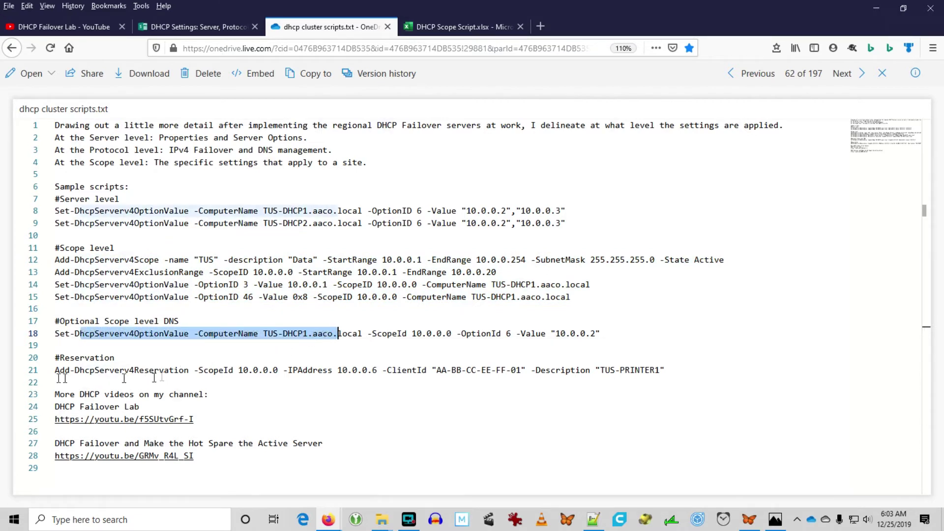
{"action": "left_click_drag", "start_coordinate": [64, 374], "coordinate": [392, 373]}
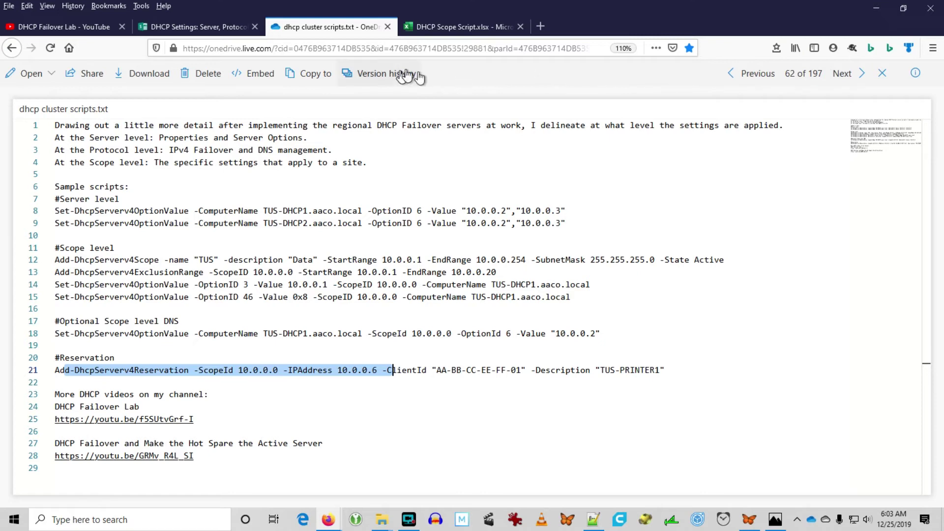
Switch to the DHCP Scope Script workbook and examine the scope inputs in B2 and B3:B14.
{"action": "left_click", "coordinate": [465, 27]}
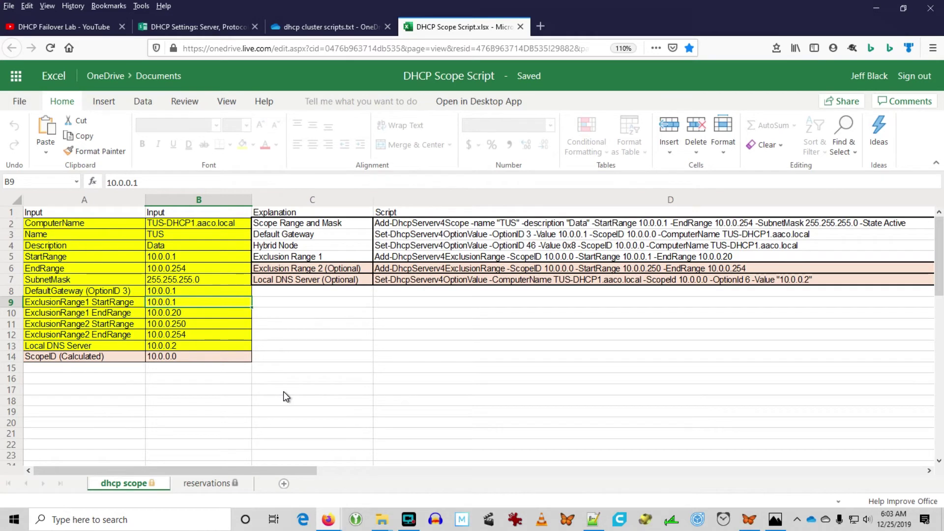
{"action": "left_click", "coordinate": [188, 223]}
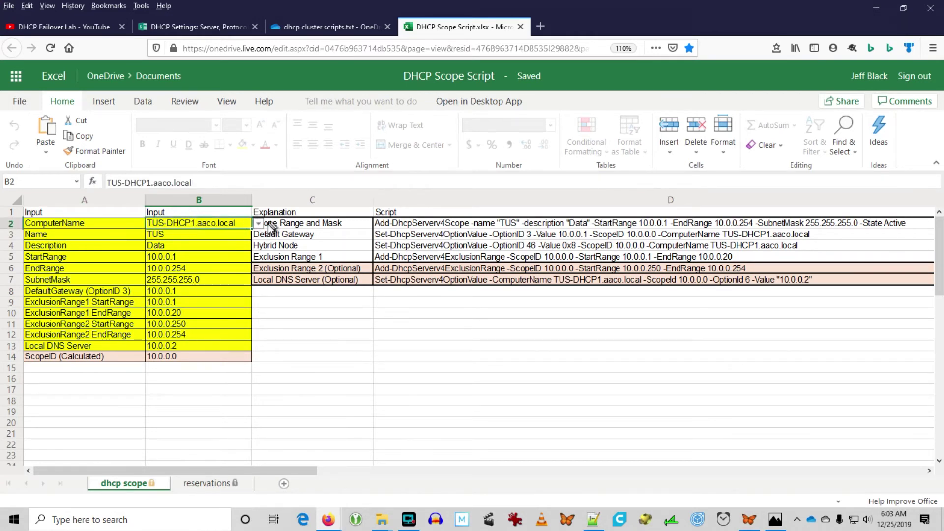
{"action": "left_click", "coordinate": [206, 239]}
{"action": "left_click_drag", "start_coordinate": [206, 239], "coordinate": [203, 359]}
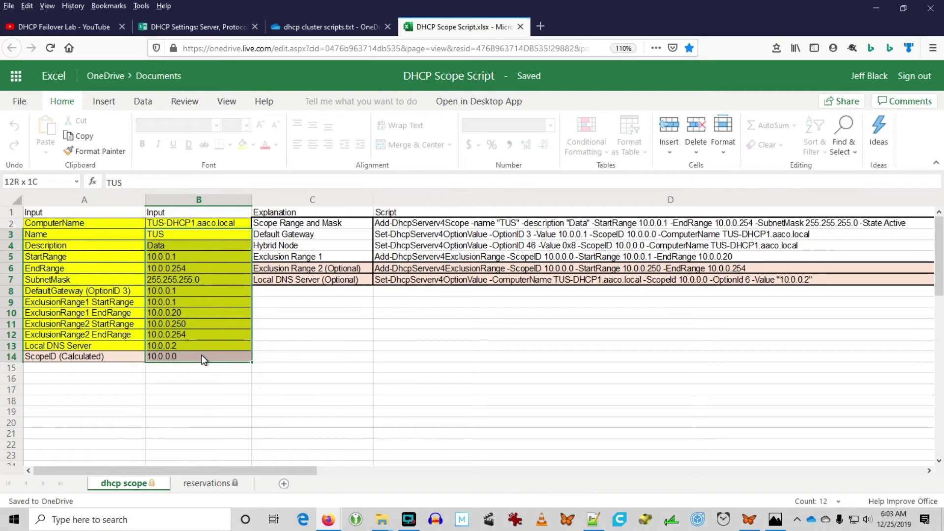
Inspect the script formulas in D2 to D7, and compare the input cells B2:B13 with the scripts in D2:D7.
{"action": "left_click", "coordinate": [434, 222]}
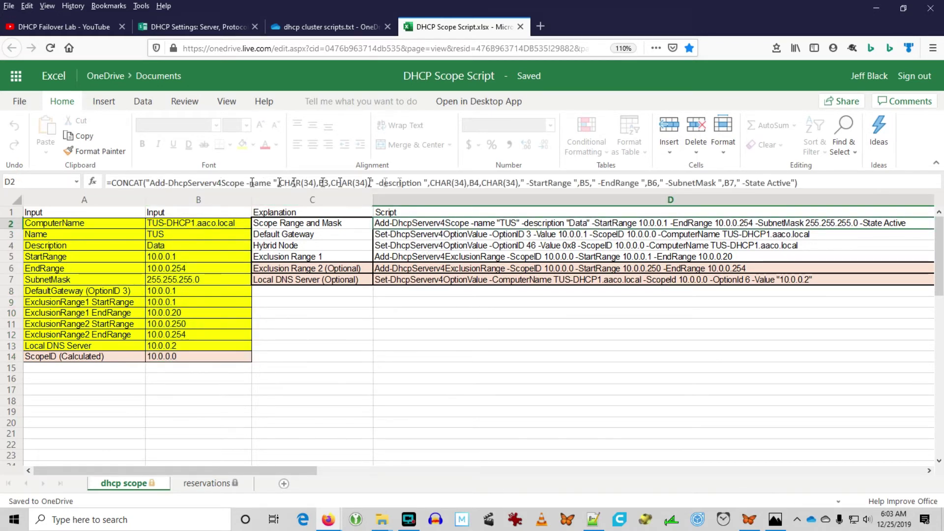
{"action": "left_click_drag", "start_coordinate": [597, 224], "coordinate": [595, 277]}
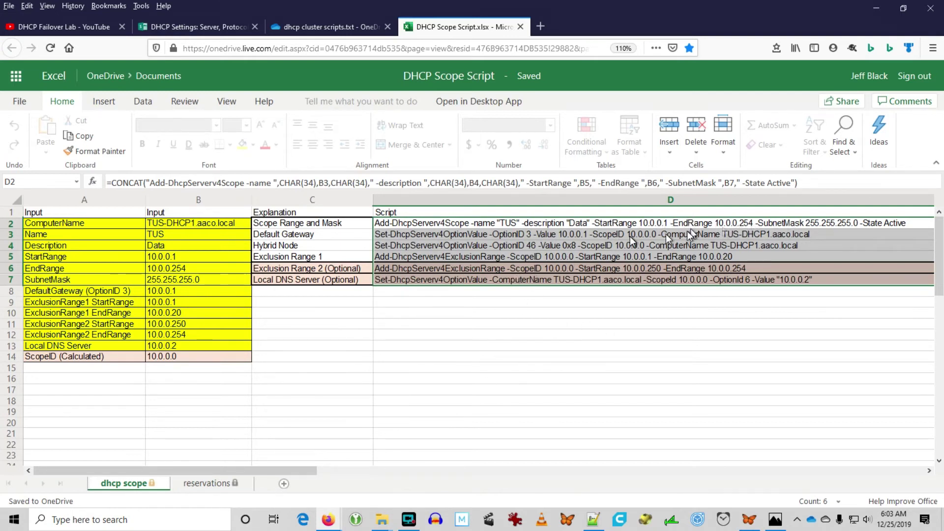
{"action": "left_click", "coordinate": [599, 236]}
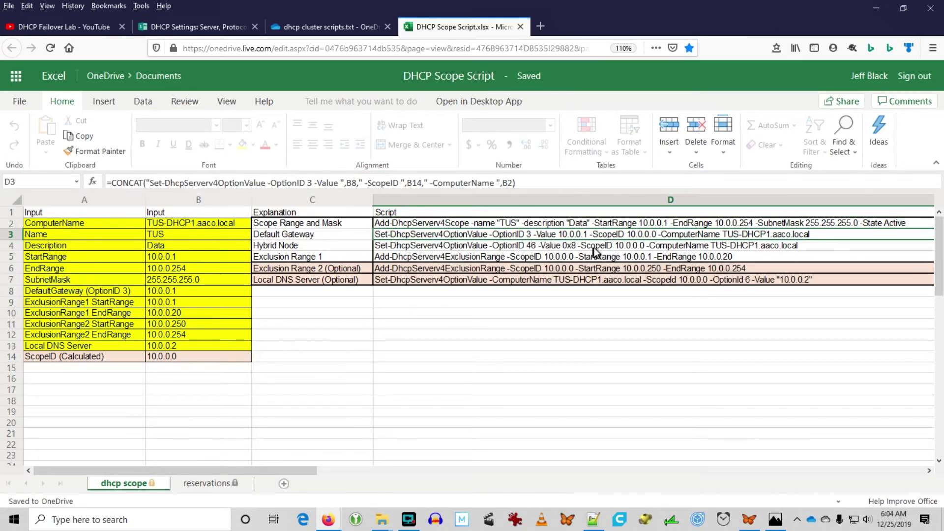
{"action": "left_click", "coordinate": [594, 249]}
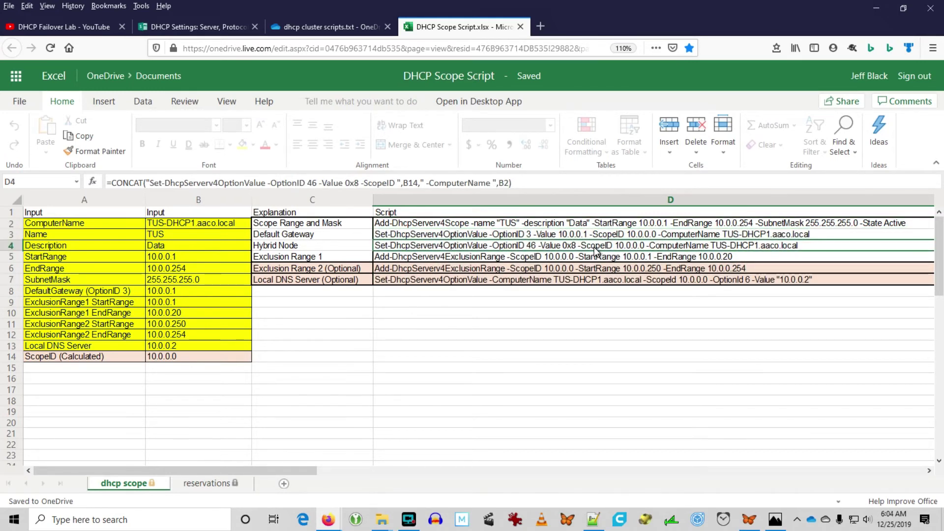
{"action": "left_click", "coordinate": [553, 258]}
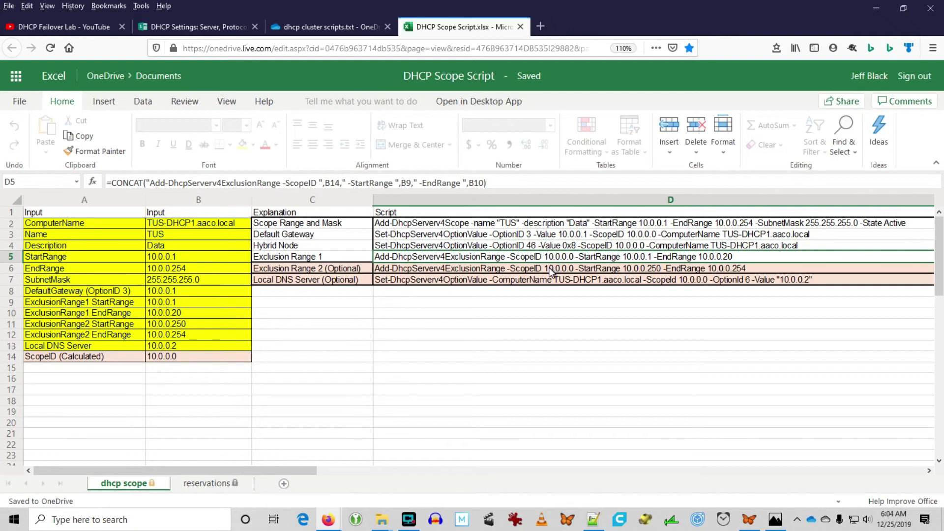
{"action": "left_click", "coordinate": [550, 268]}
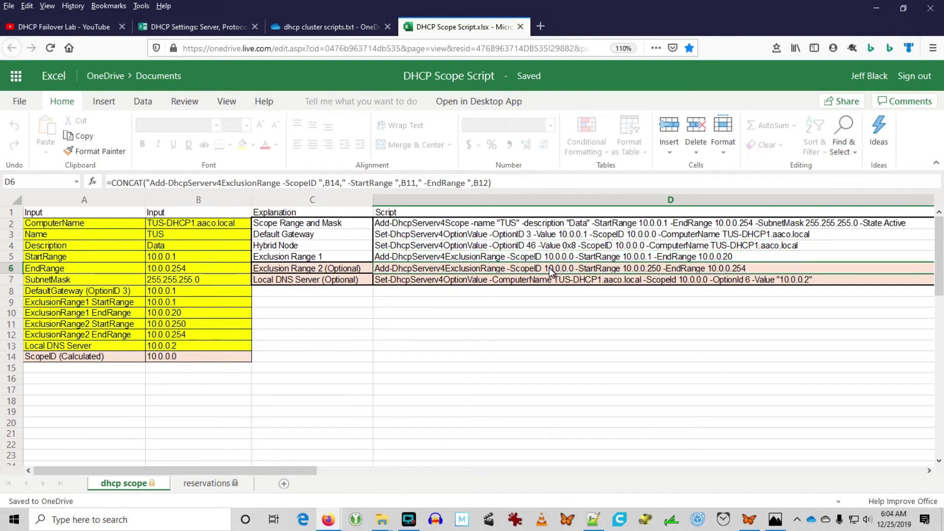
{"action": "left_click", "coordinate": [522, 281]}
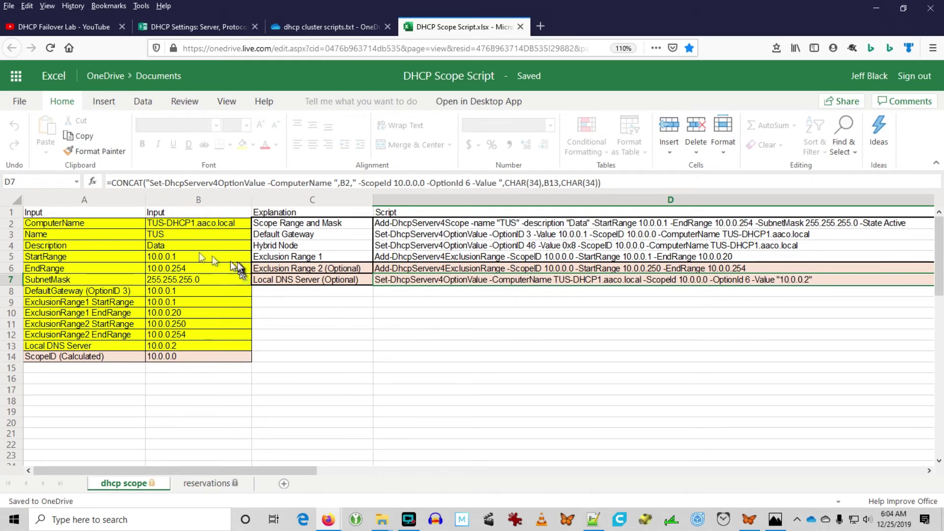
{"action": "left_click_drag", "start_coordinate": [193, 221], "coordinate": [189, 347]}
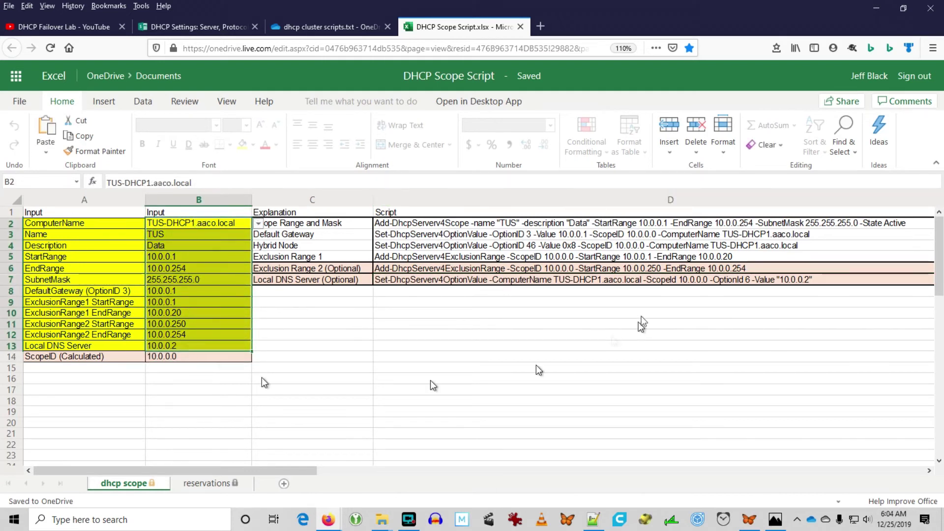
{"action": "left_click_drag", "start_coordinate": [528, 224], "coordinate": [528, 278]}
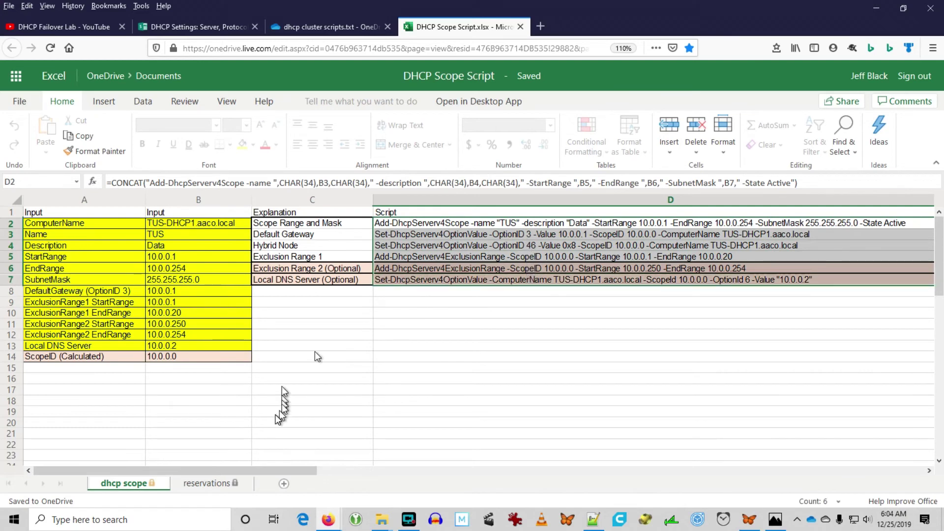
Examine the reservations sheet, reviewing the first printer's inputs in B3:E3 and the script formula in F3.
{"action": "left_click", "coordinate": [209, 486]}
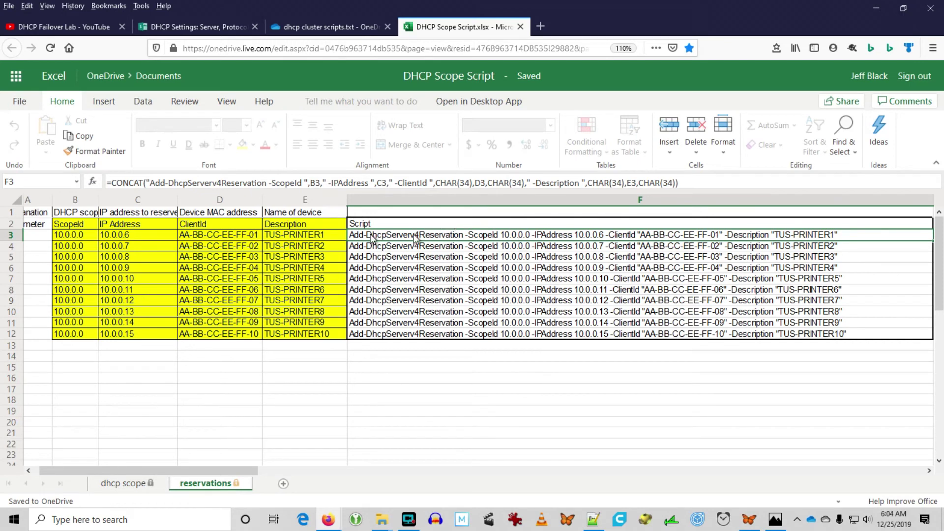
{"action": "left_click", "coordinate": [78, 236]}
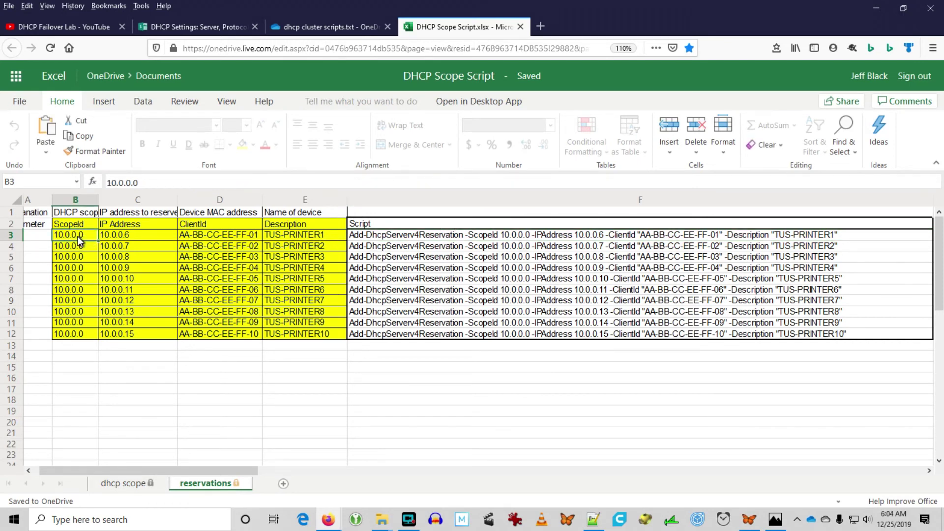
{"action": "left_click_drag", "start_coordinate": [79, 238], "coordinate": [226, 236]}
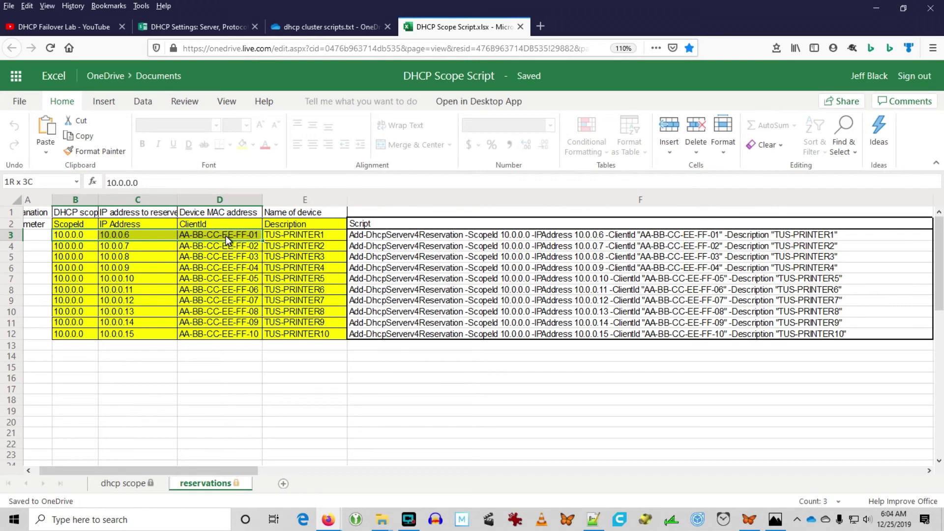
{"action": "left_click_drag", "start_coordinate": [226, 235], "coordinate": [297, 235]}
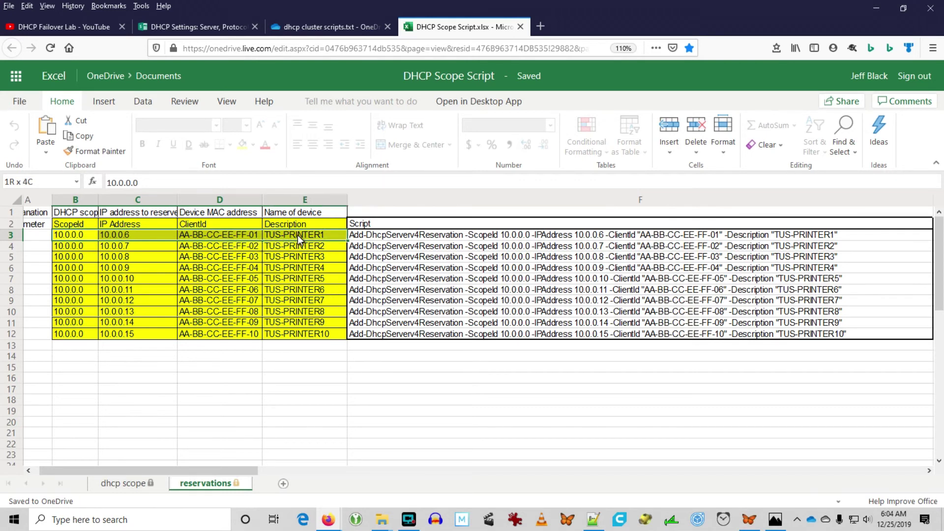
{"action": "left_click", "coordinate": [611, 239]}
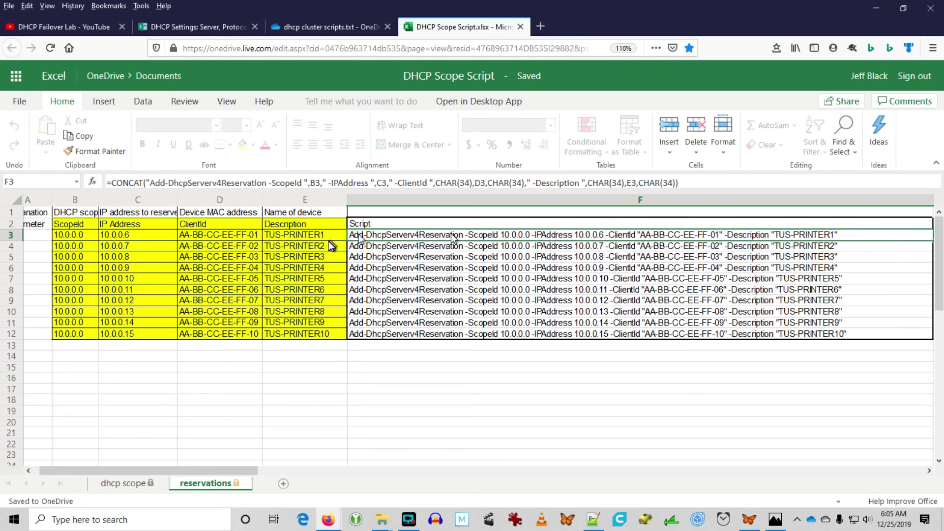
Review the reservation inputs for all ten printers in B3:E12 and compare them with the generated scripts in F3:F12.
{"action": "left_click_drag", "start_coordinate": [82, 237], "coordinate": [301, 331]}
{"action": "left_click", "coordinate": [529, 235]}
{"action": "left_click_drag", "start_coordinate": [529, 235], "coordinate": [530, 331]}
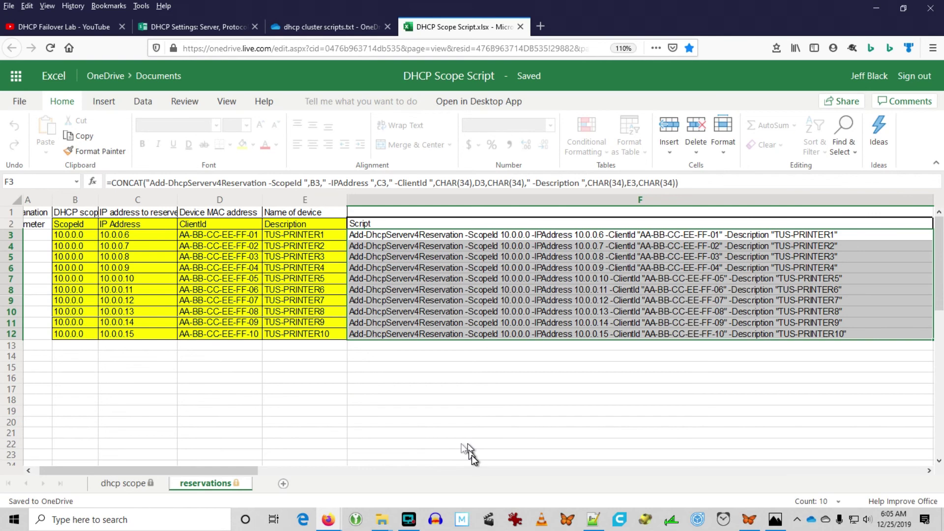
Switch to the DHCP Failover Lab video on YouTube, and go back to the DHCP Settings document.
{"action": "left_click", "coordinate": [76, 26]}
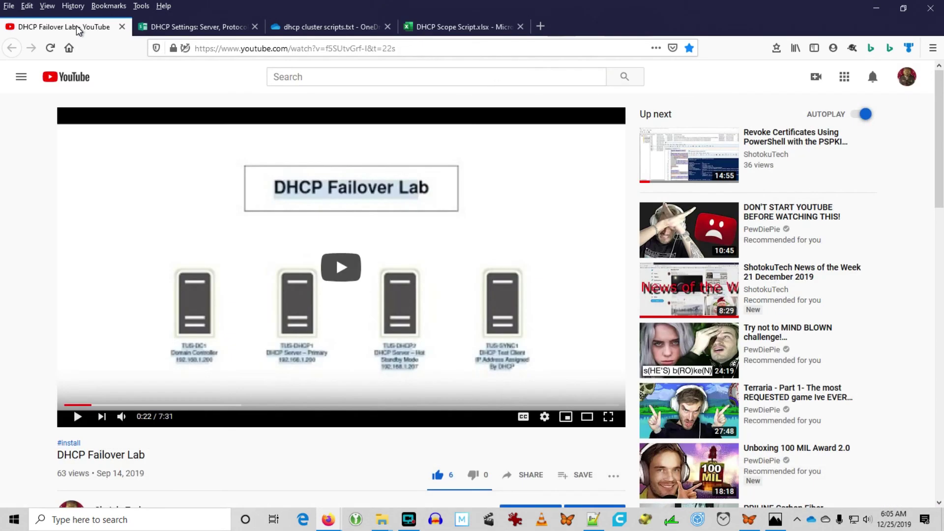
{"action": "left_click", "coordinate": [212, 31]}
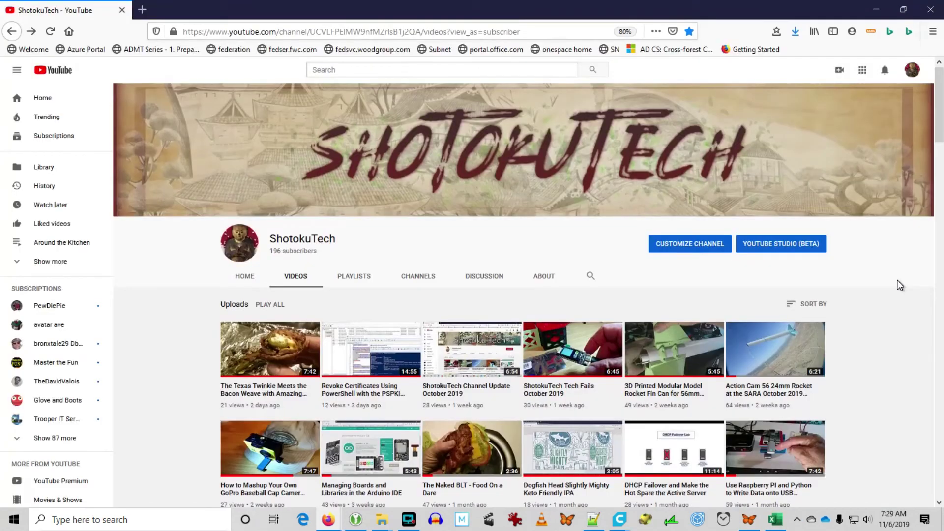
Look through the uploaded videos on the ShotokuTech YouTube channel down to the oldest ones and return to the newest.
{"action": "scroll", "coordinate": [900, 285], "scroll_direction": "down", "scroll_amount": 10}
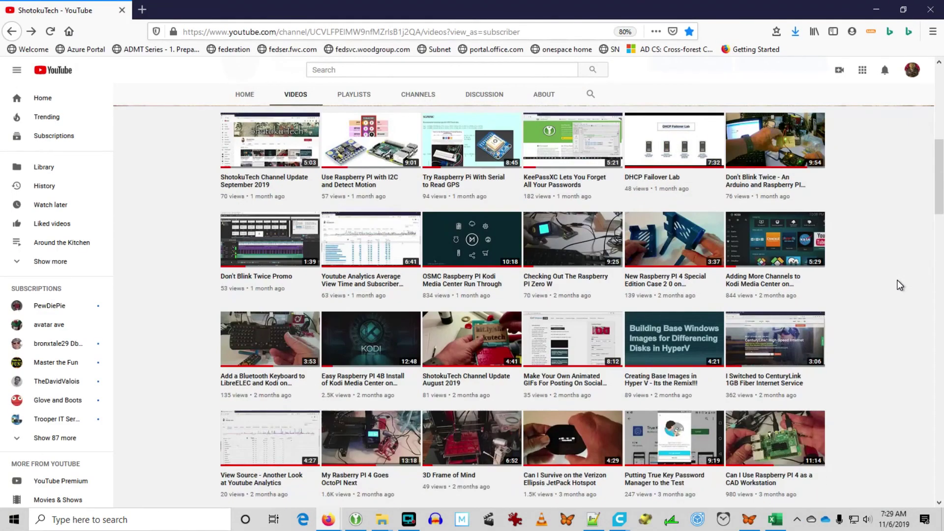
{"action": "scroll", "coordinate": [900, 285], "scroll_direction": "down", "scroll_amount": 15}
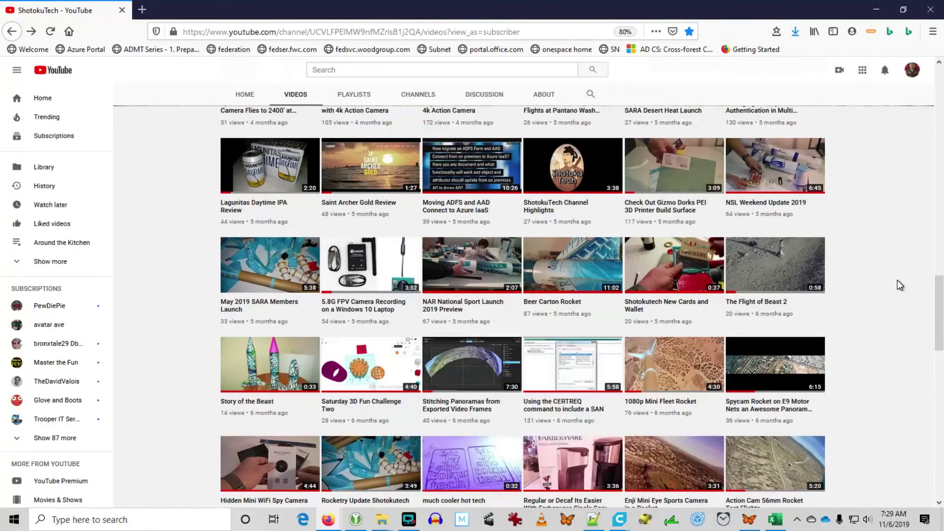
{"action": "scroll", "coordinate": [900, 285], "scroll_direction": "down", "scroll_amount": 8}
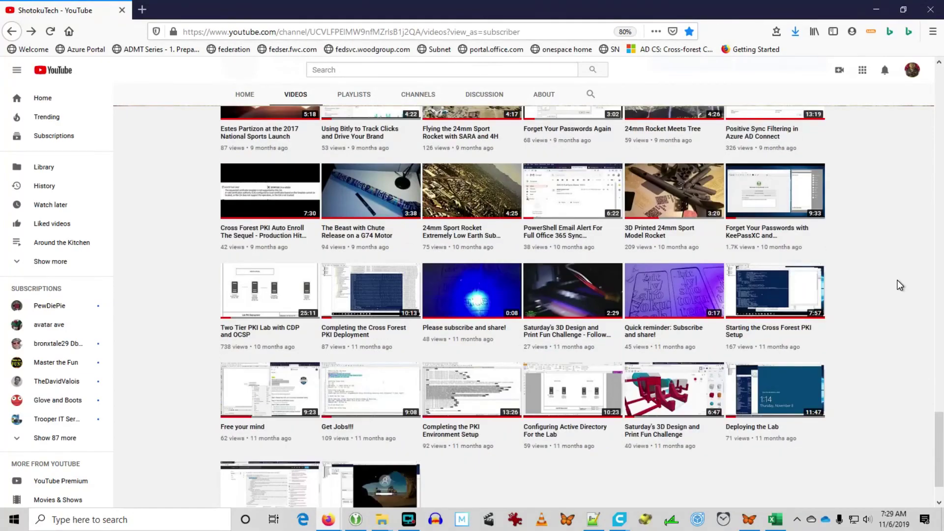
{"action": "scroll", "coordinate": [899, 285], "scroll_direction": "down", "scroll_amount": 3}
{"action": "scroll", "coordinate": [899, 285], "scroll_direction": "up", "scroll_amount": 12}
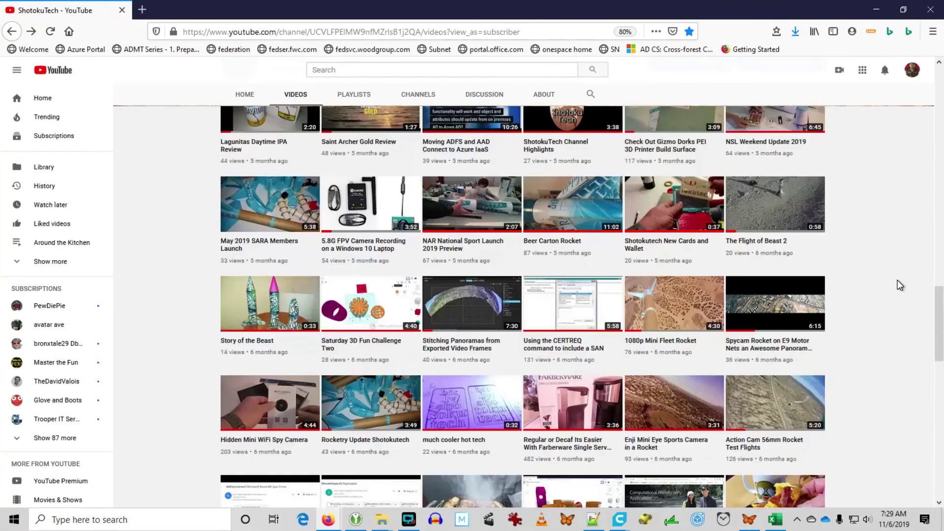
{"action": "scroll", "coordinate": [900, 285], "scroll_direction": "up", "scroll_amount": 10}
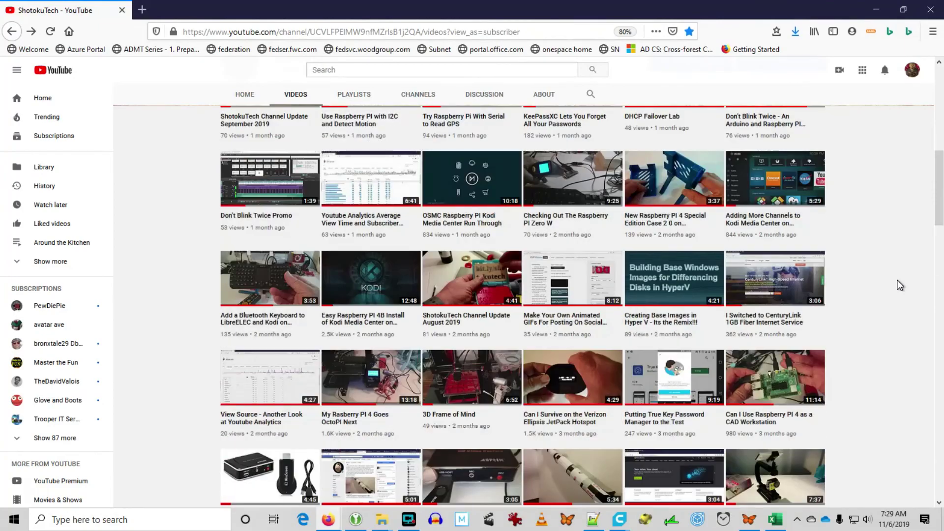
{"action": "scroll", "coordinate": [900, 285], "scroll_direction": "up", "scroll_amount": 10}
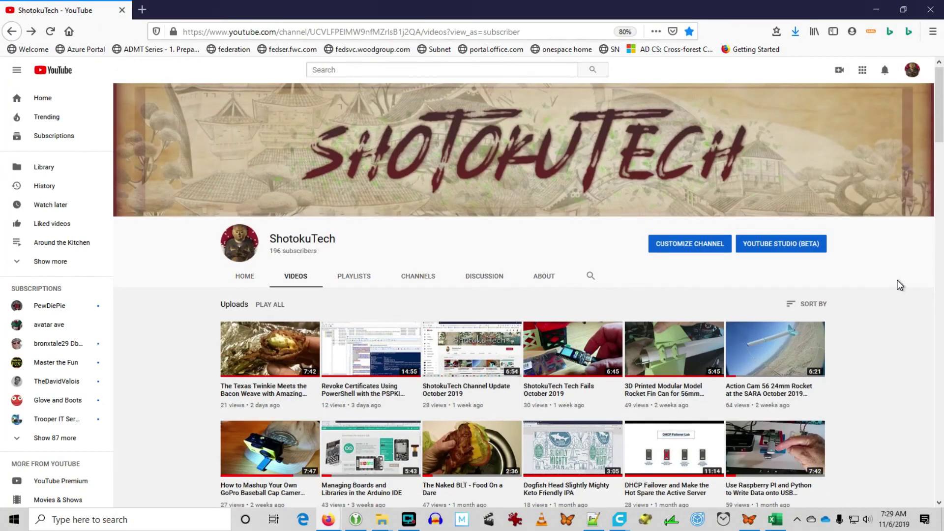